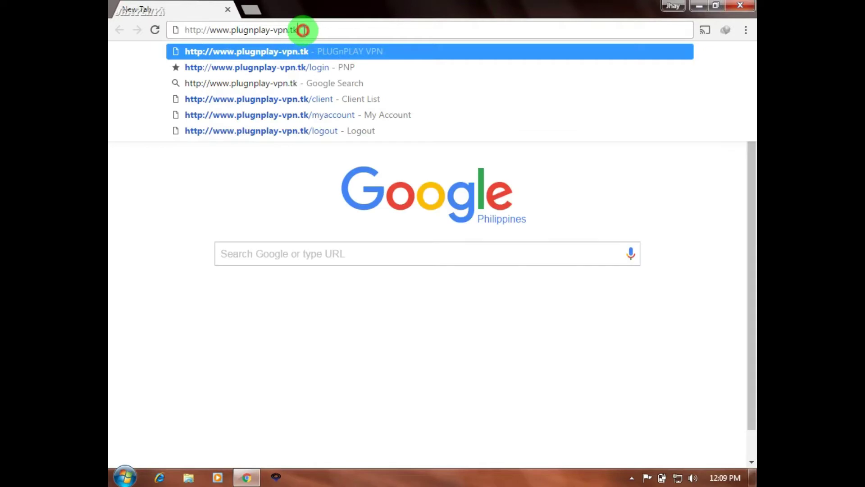
Step: Load the PlugNPlay VPN site at plugnplay-vpn.tk in Chrome
{"action": "left_click", "coordinate": [299, 29]}
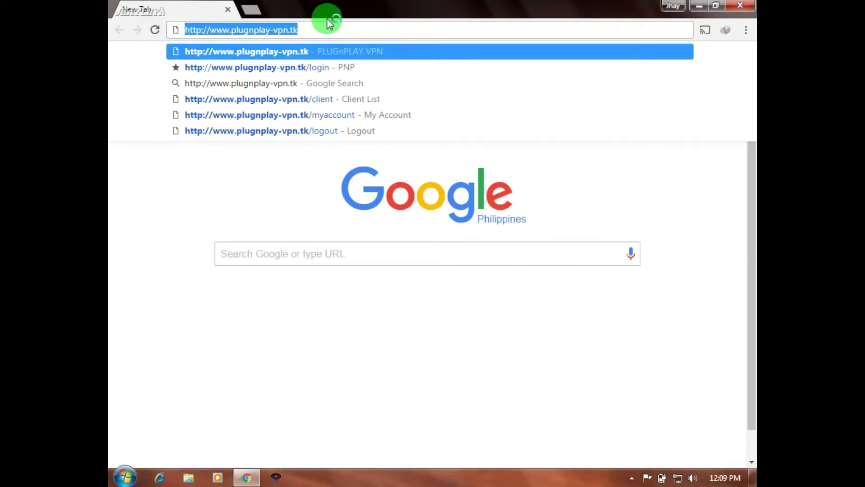
{"action": "key", "text": "Return"}
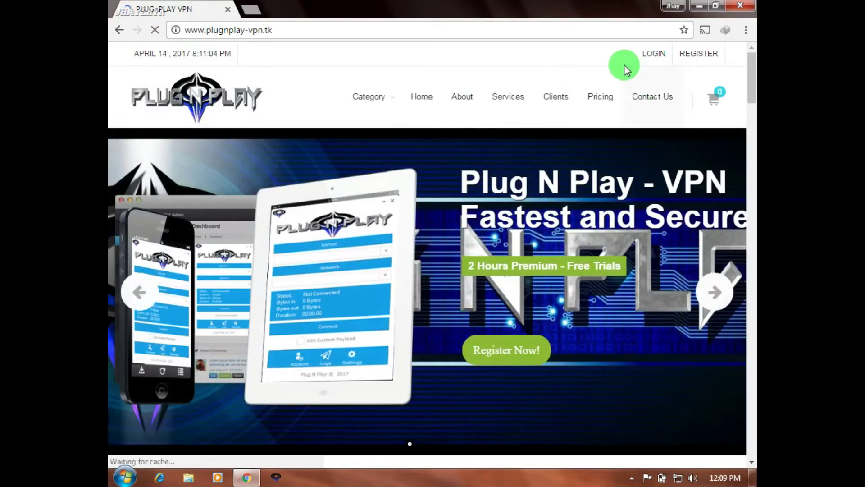
Step: Log in to the panel with the reseller username in place of the prefilled one
{"action": "left_click", "coordinate": [658, 53]}
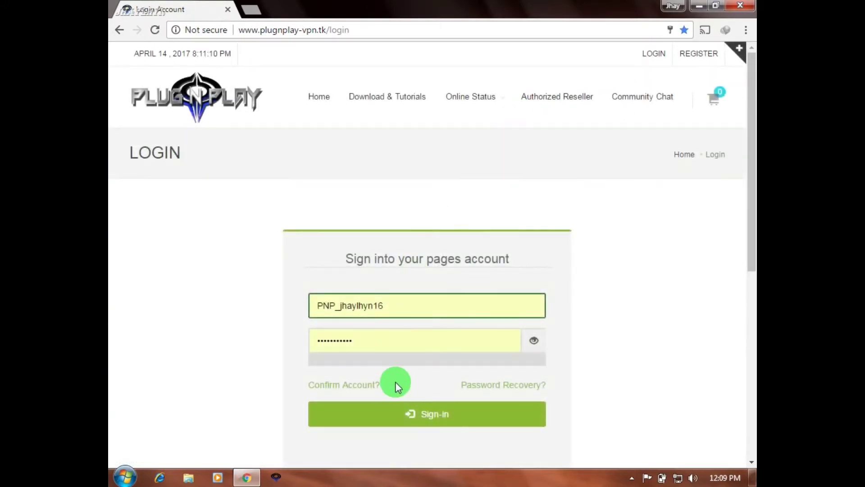
{"action": "left_click_drag", "start_coordinate": [411, 304], "coordinate": [303, 306]}
{"action": "key", "text": "BackSpace"}
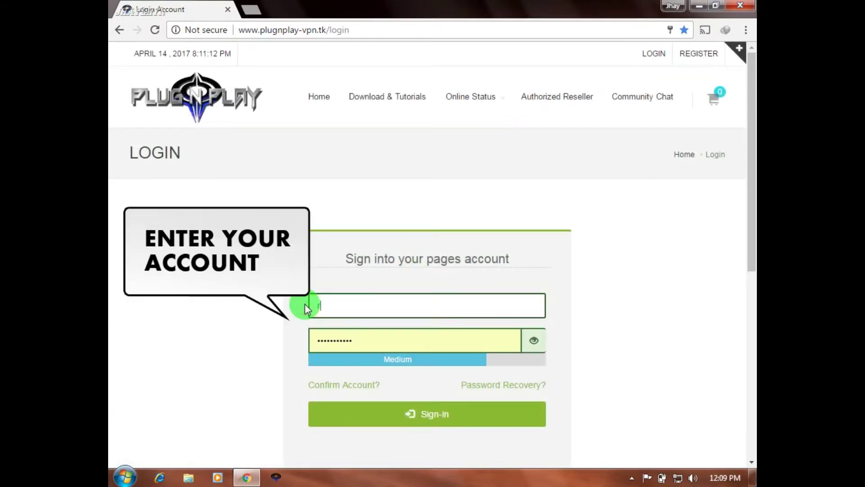
{"action": "type", "text": "reseller0915"}
{"action": "left_click", "coordinate": [426, 415]}
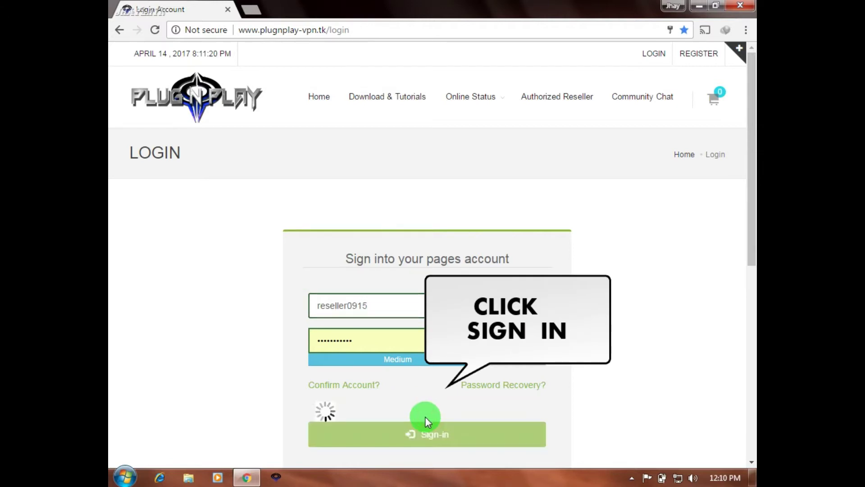
{"action": "left_click", "coordinate": [531, 104]}
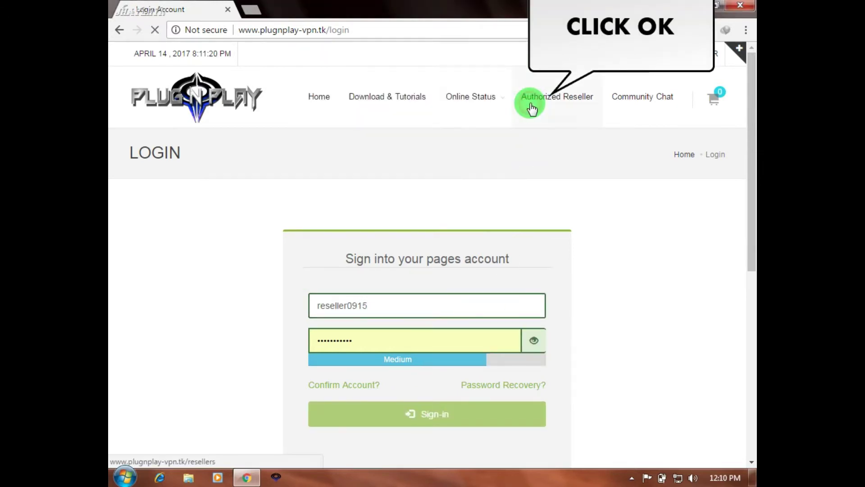
Step: From the dashboard, go to Client > Client List and start a new client with Add Account
{"action": "scroll", "coordinate": [548, 356], "scroll_direction": "down", "scroll_amount": 3}
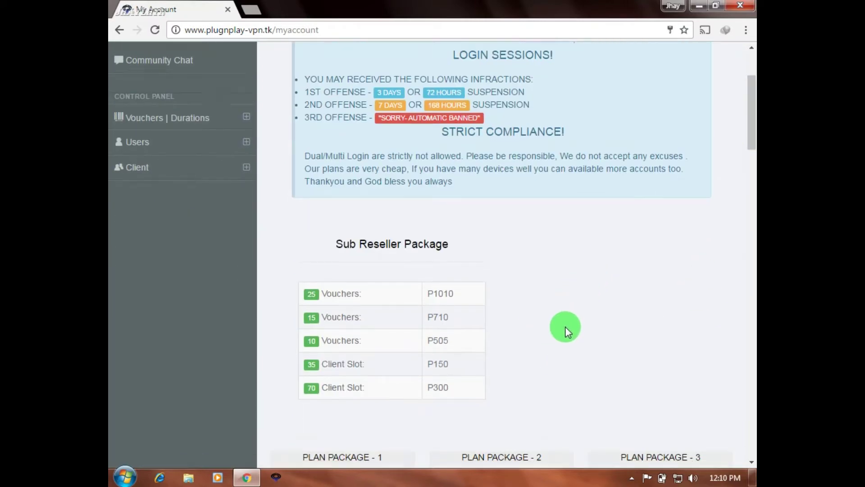
{"action": "scroll", "coordinate": [565, 326], "scroll_direction": "down", "scroll_amount": 3}
{"action": "scroll", "coordinate": [565, 326], "scroll_direction": "down", "scroll_amount": 7}
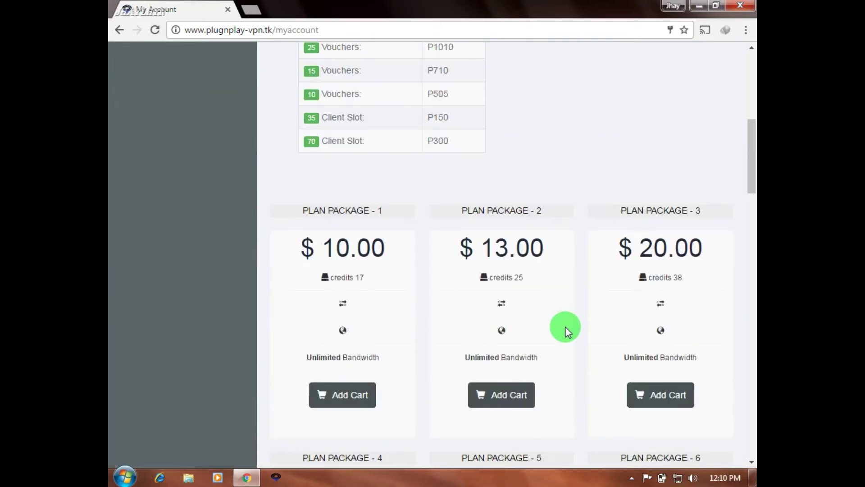
{"action": "scroll", "coordinate": [565, 327], "scroll_direction": "down", "scroll_amount": 3}
{"action": "scroll", "coordinate": [565, 326], "scroll_direction": "up", "scroll_amount": 15}
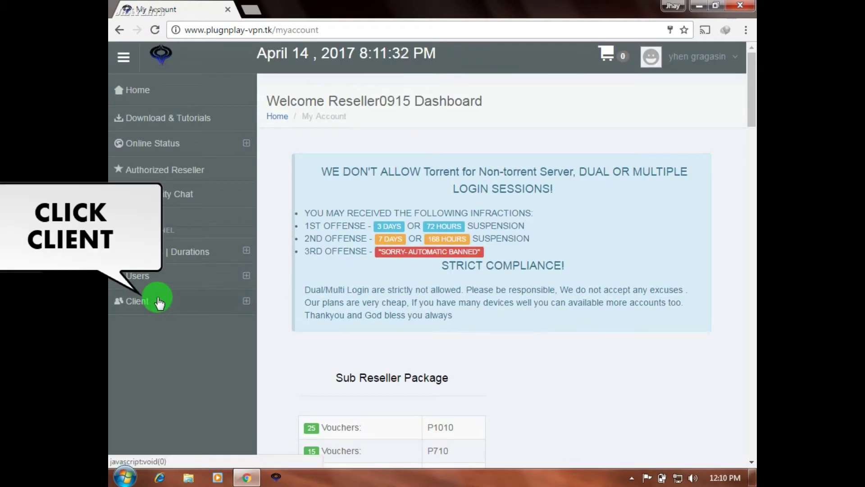
{"action": "left_click", "coordinate": [158, 301]}
{"action": "left_click", "coordinate": [171, 323]}
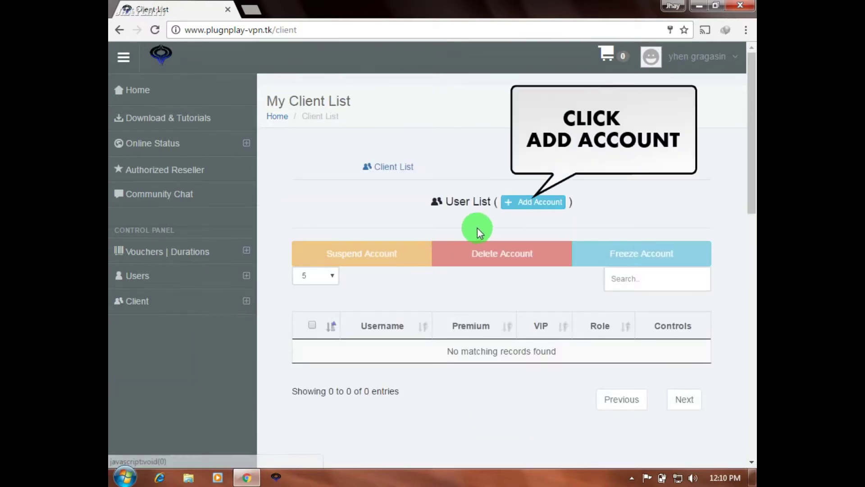
{"action": "left_click", "coordinate": [537, 203]}
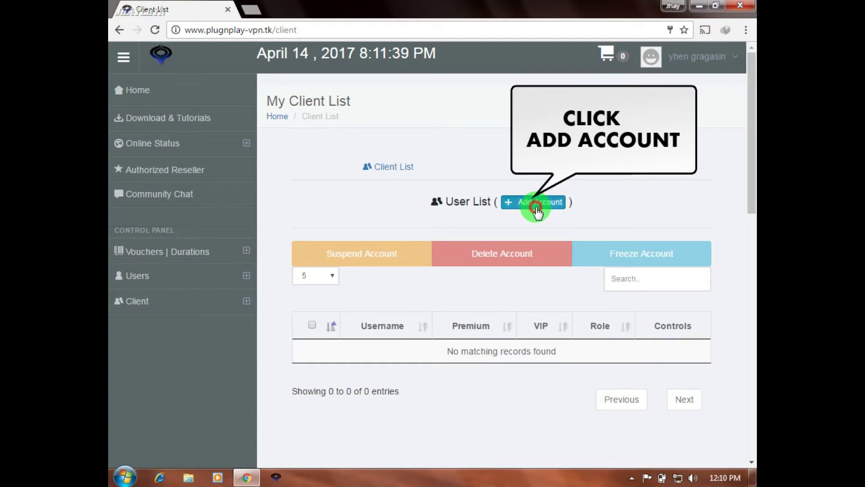
Step: Enter the client's full name and username, inserting an underscore into the username
{"action": "left_click", "coordinate": [386, 145]}
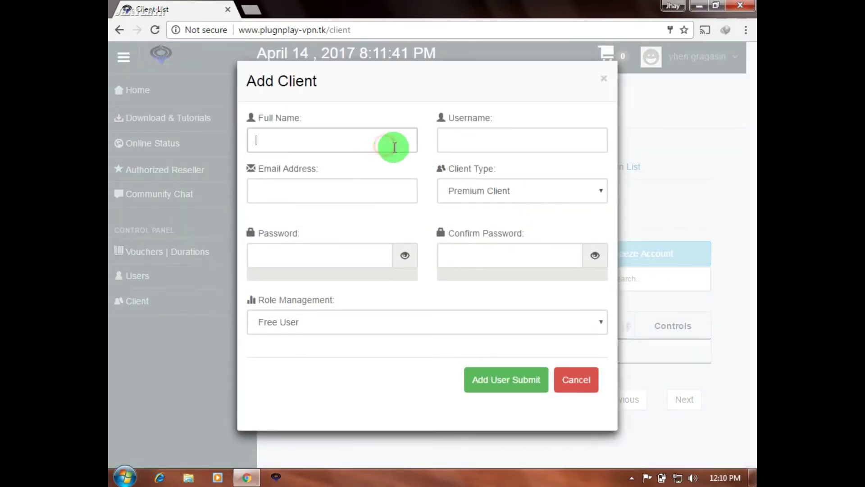
{"action": "type", "text": "Juan"}
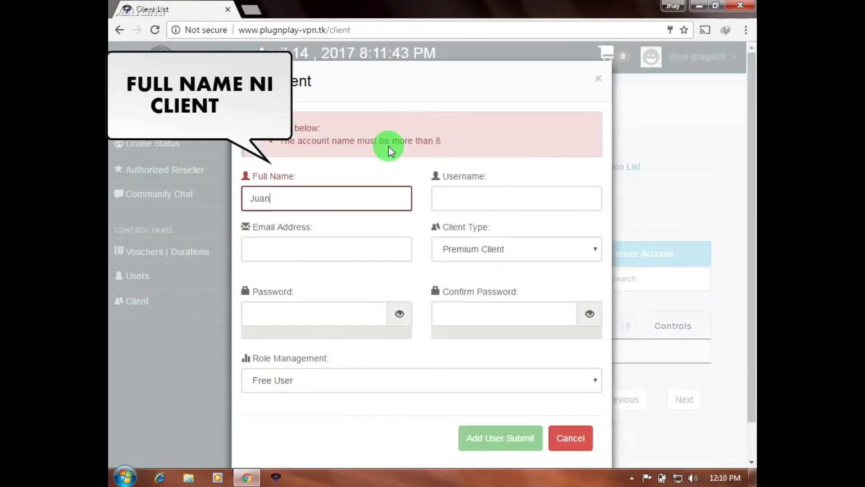
{"action": "type", "text": " Dela C"}
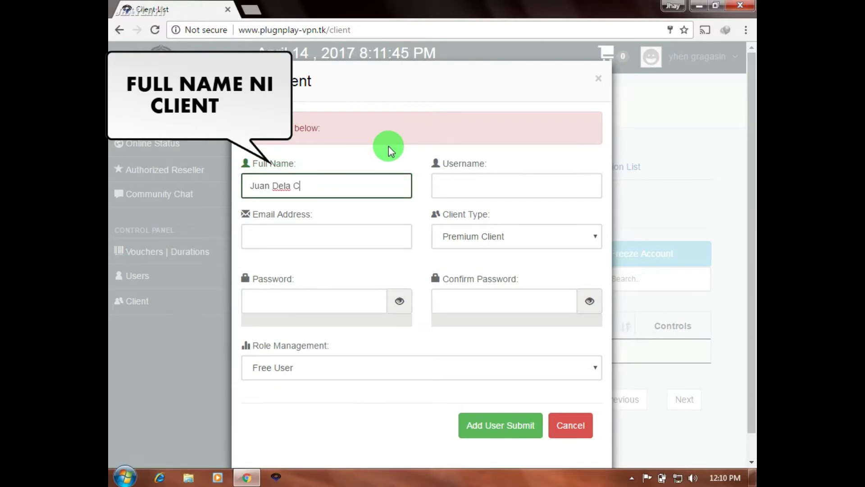
{"action": "type", "text": "ruz"}
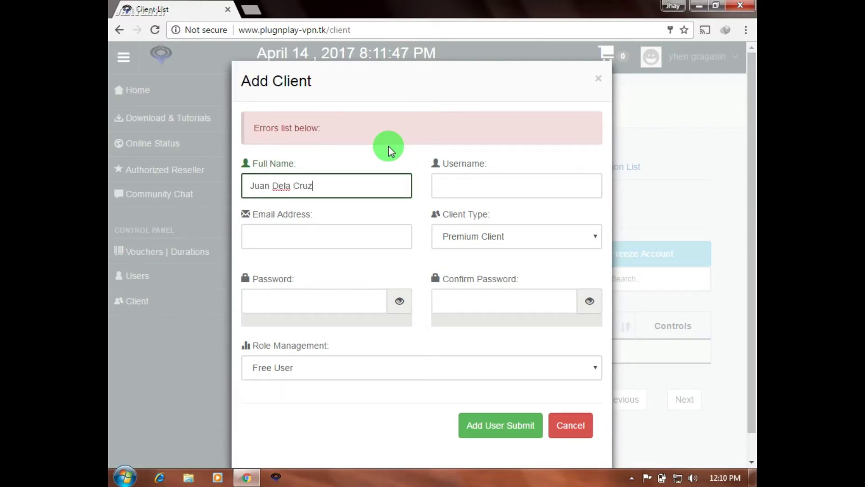
{"action": "left_click", "coordinate": [485, 191]}
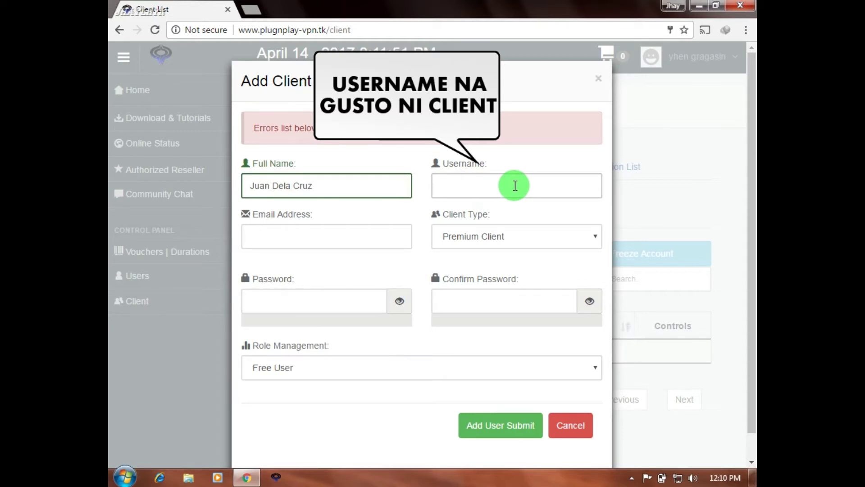
{"action": "type", "text": "juan"}
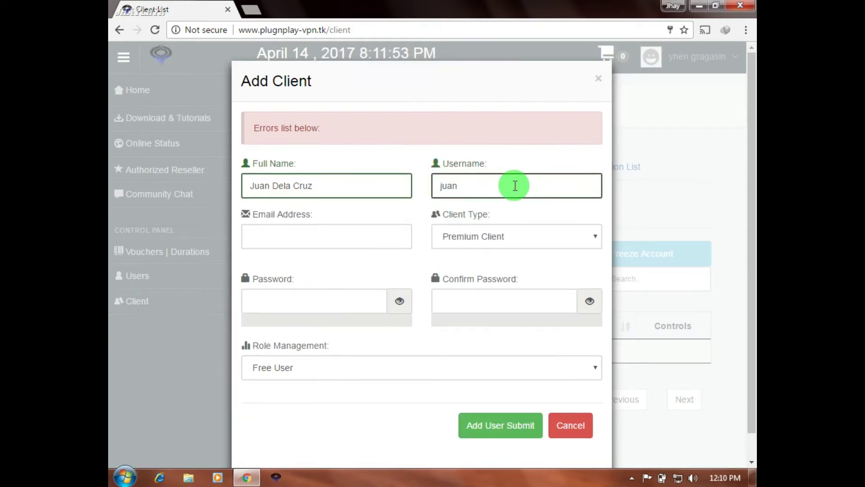
{"action": "type", "text": "2017"}
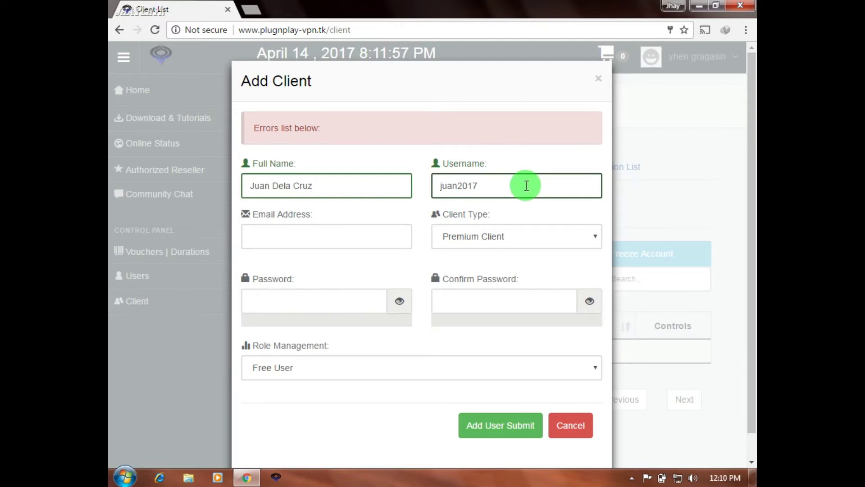
{"action": "left_click", "coordinate": [458, 184]}
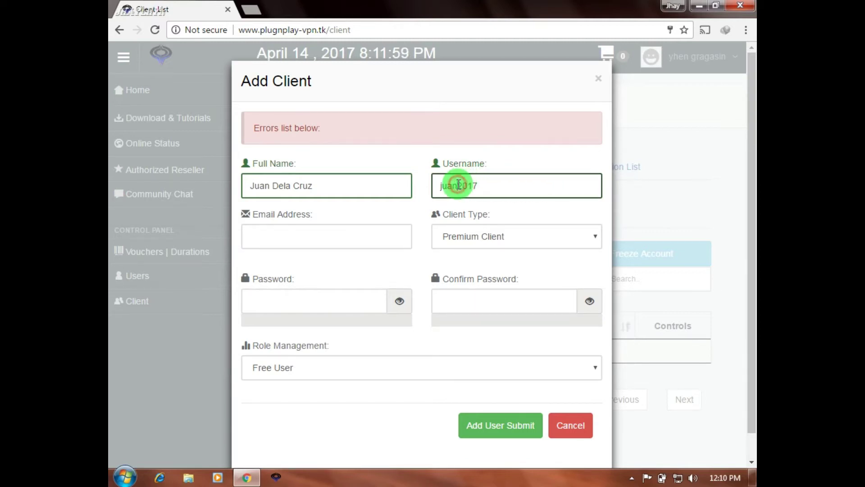
{"action": "type", "text": "_"}
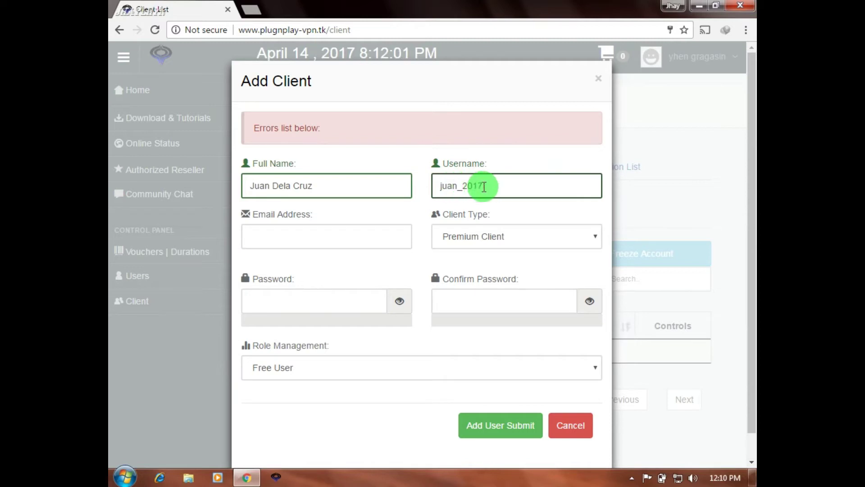
{"action": "left_click", "coordinate": [495, 186]}
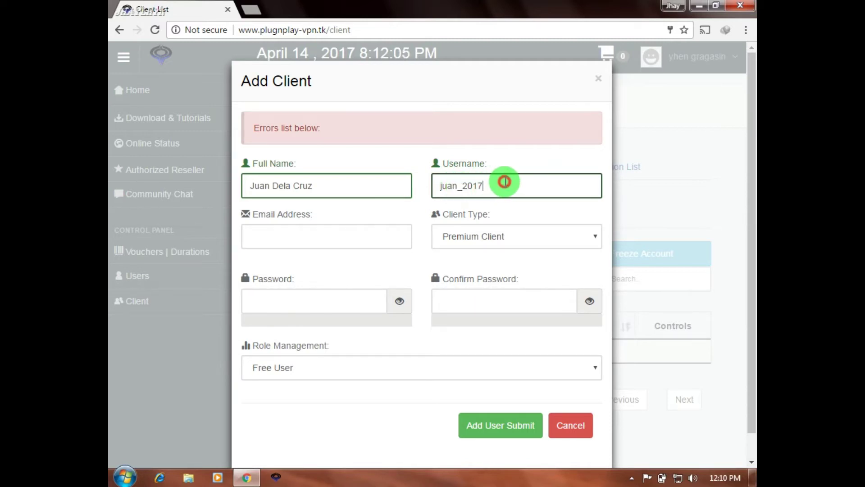
{"action": "left_click", "coordinate": [351, 235]}
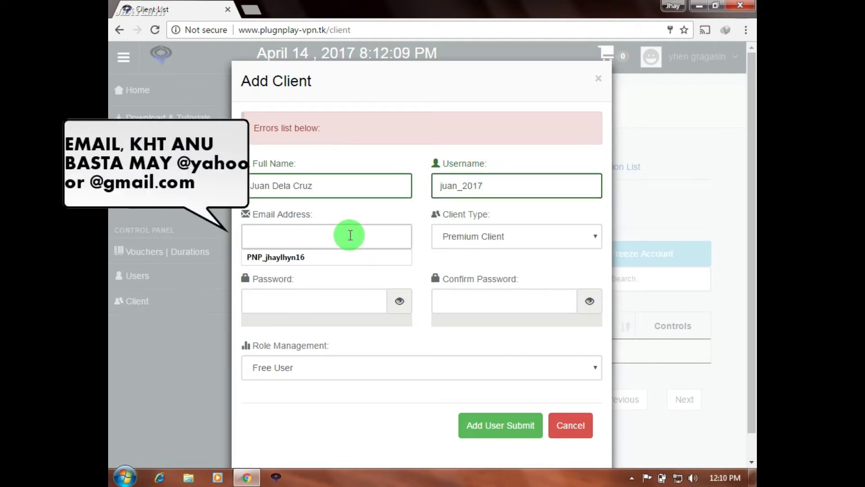
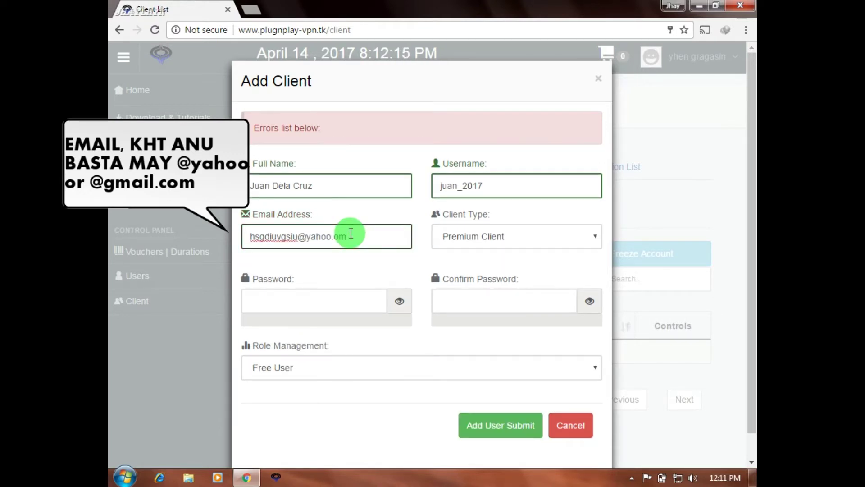
{"action": "left_click", "coordinate": [336, 237]}
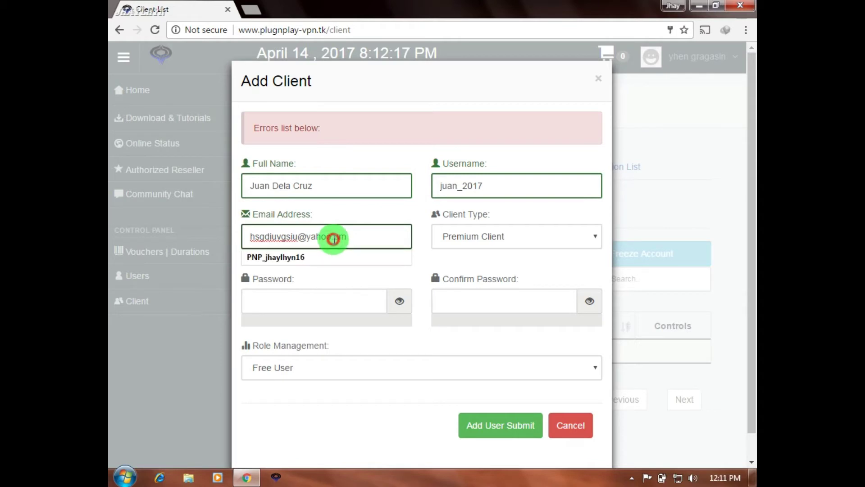
{"action": "key", "text": "BackSpace"}
{"action": "type", "text": "c"}
{"action": "left_click", "coordinate": [330, 251]}
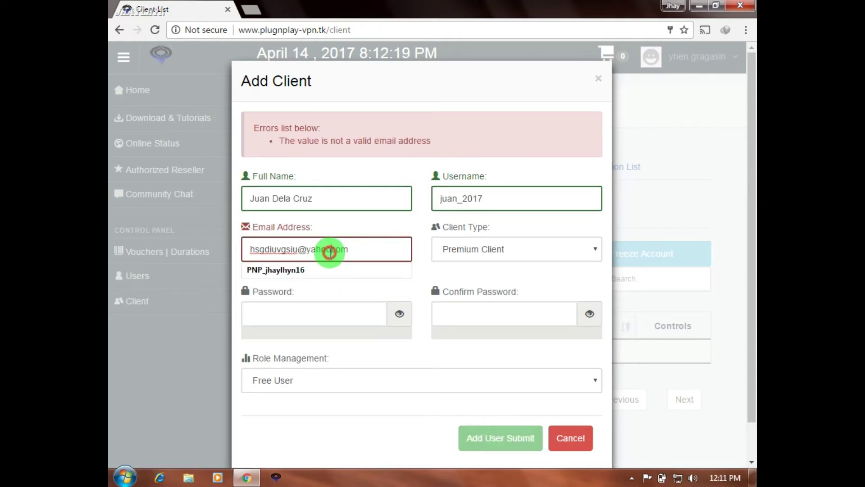
{"action": "type", "text": "."}
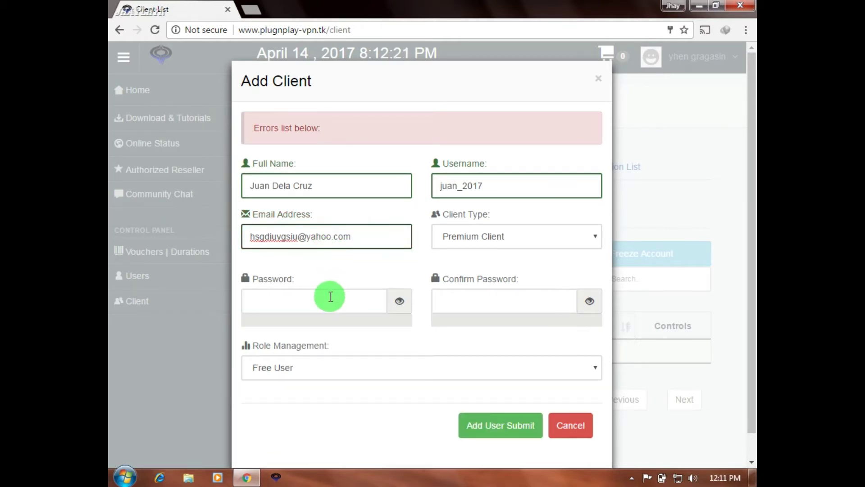
Step: Show both password fields, enter the client's password and its confirmation, and submit the registration
{"action": "left_click", "coordinate": [401, 302]}
{"action": "left_click", "coordinate": [591, 303]}
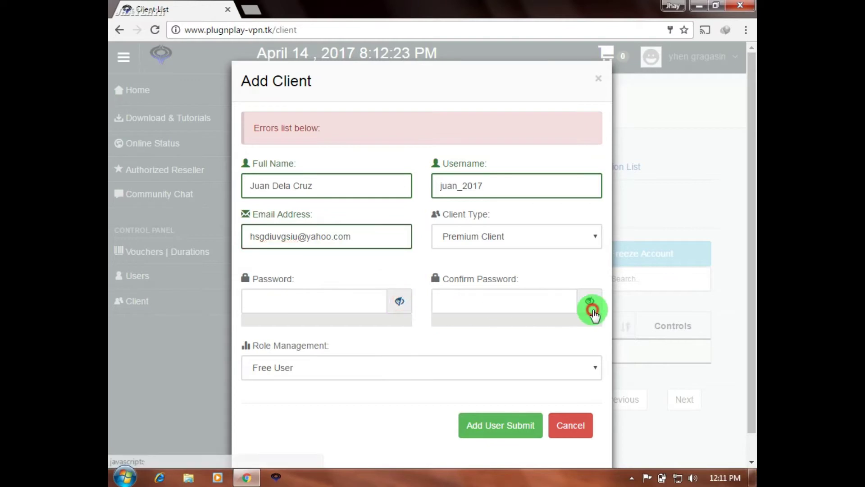
{"action": "left_click", "coordinate": [341, 310]}
{"action": "type", "text": "Abc12345"}
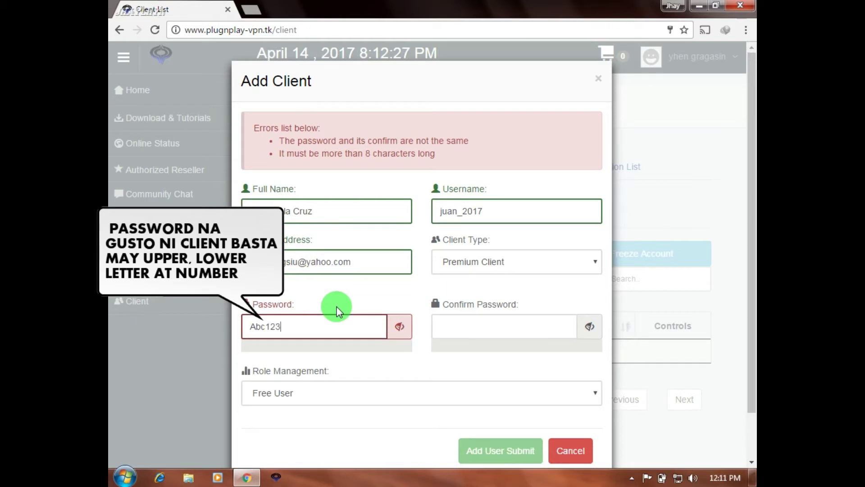
{"action": "left_click", "coordinate": [441, 317]}
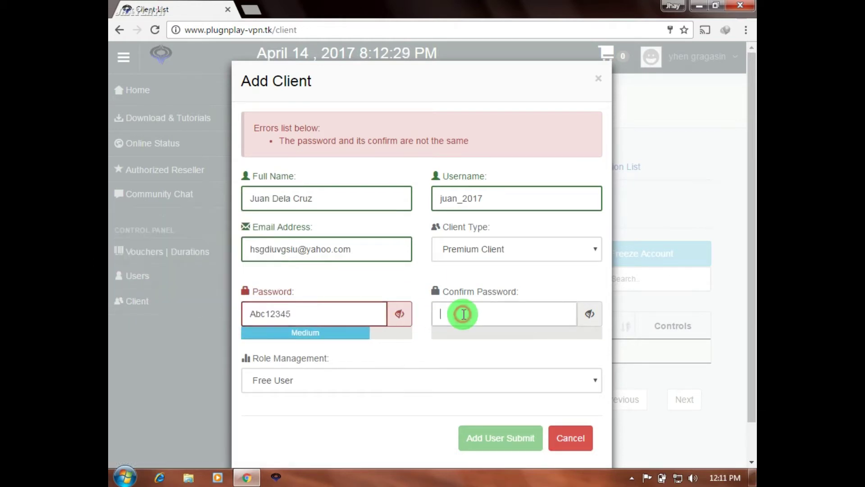
{"action": "type", "text": "A"}
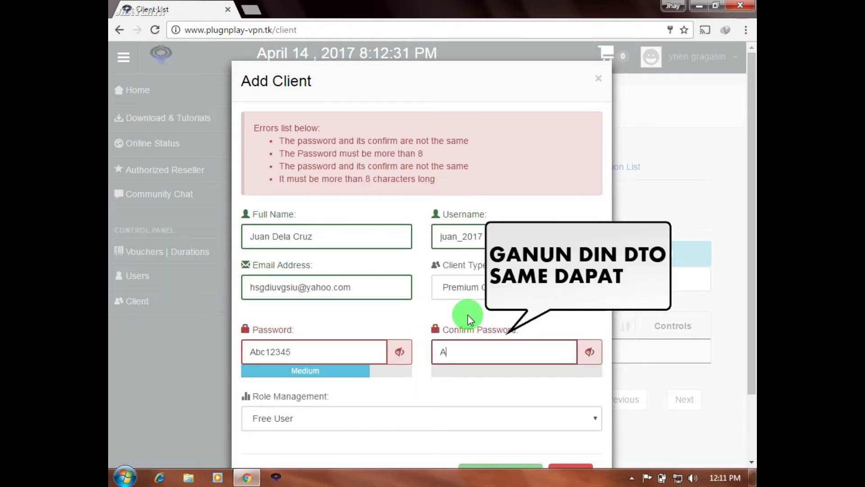
{"action": "type", "text": "abc12345"}
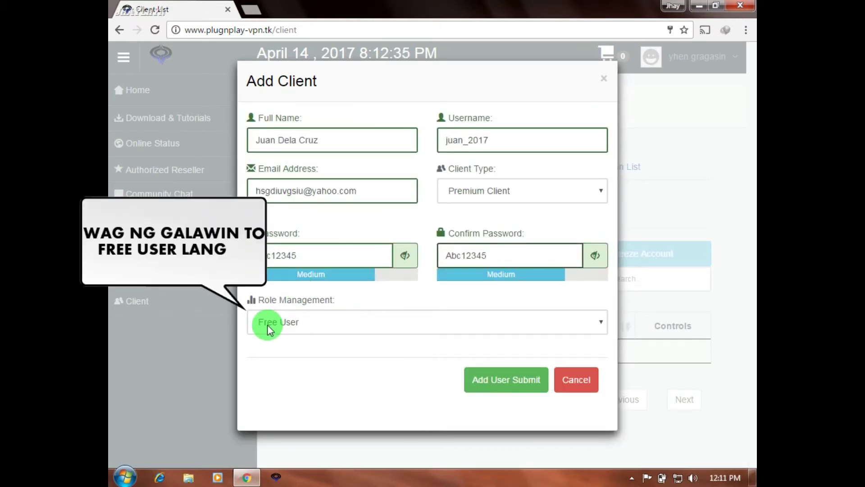
{"action": "left_click", "coordinate": [517, 385]}
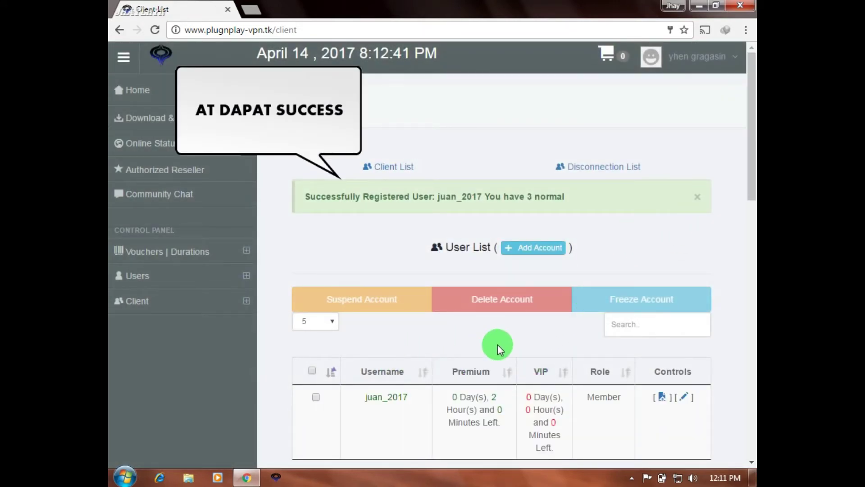
Step: Close the success alert and check the new client's Premium time, which shows only 2 hours
{"action": "left_click", "coordinate": [698, 197]}
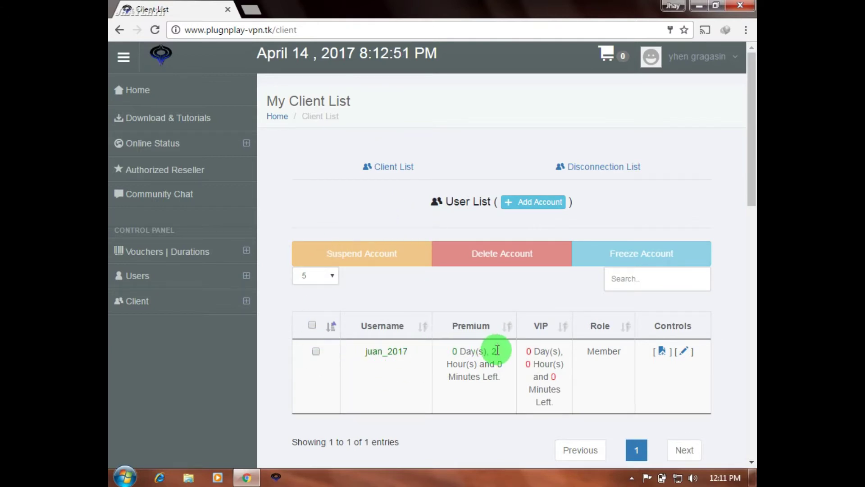
{"action": "left_click_drag", "start_coordinate": [451, 351], "coordinate": [506, 386]}
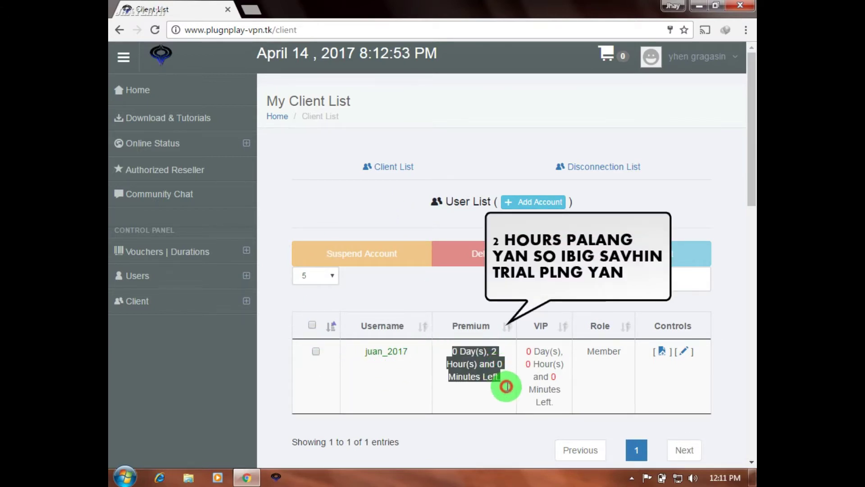
{"action": "left_click", "coordinate": [474, 398]}
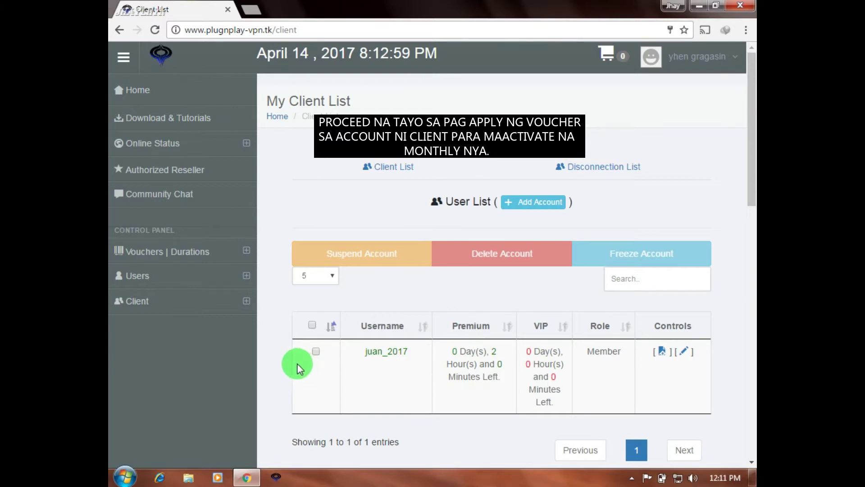
Step: Open Vouchers | Durations > Voucher and try a quantity of 2 with Premium and VIP types
{"action": "left_click", "coordinate": [174, 255]}
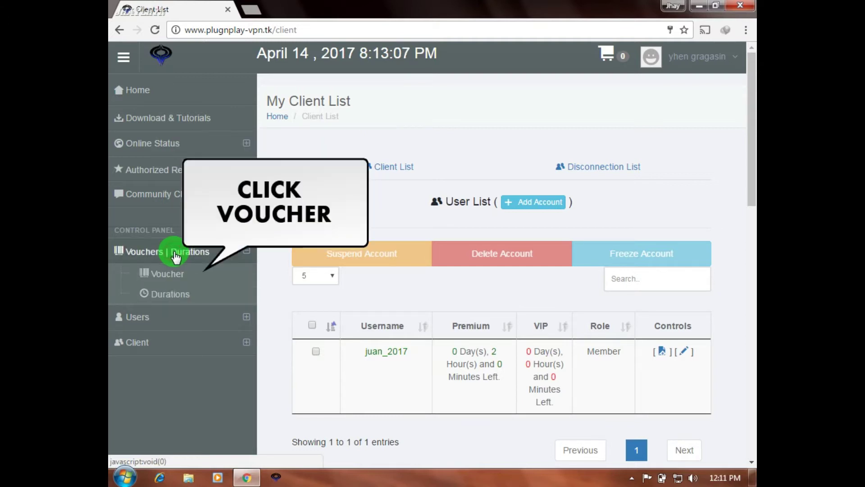
{"action": "left_click", "coordinate": [163, 275]}
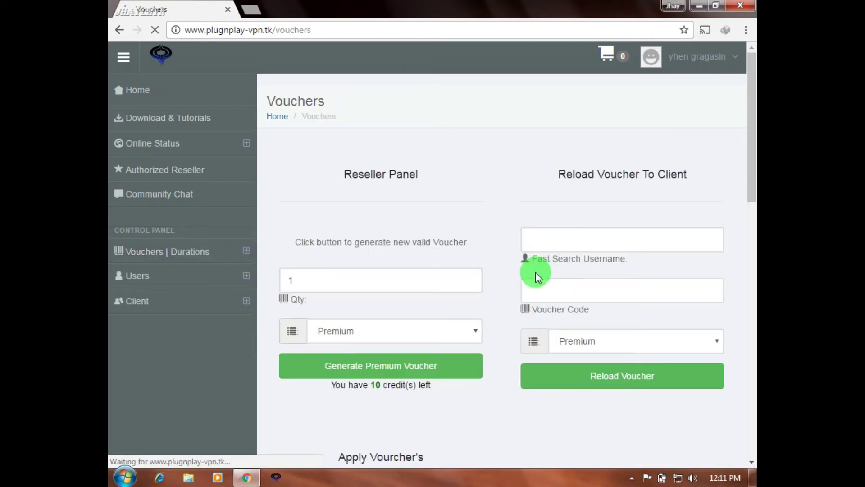
{"action": "left_click", "coordinate": [408, 281]}
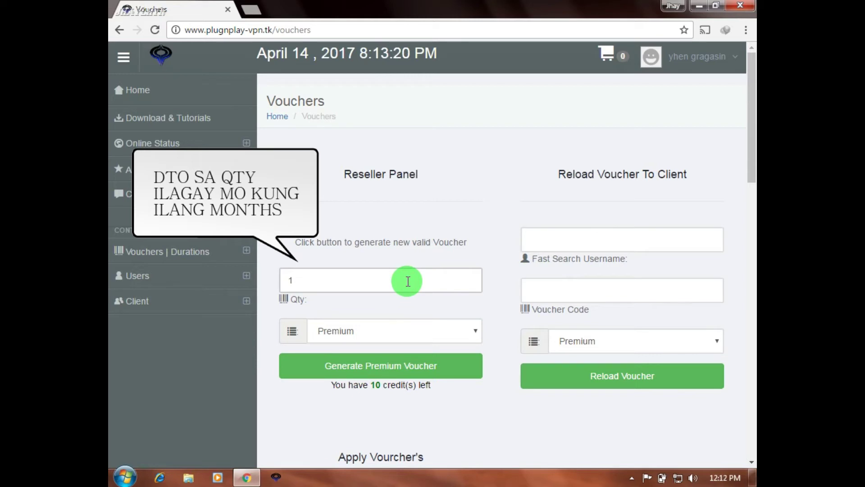
{"action": "left_click", "coordinate": [477, 332]}
{"action": "left_click", "coordinate": [474, 331]}
{"action": "left_click", "coordinate": [384, 277]}
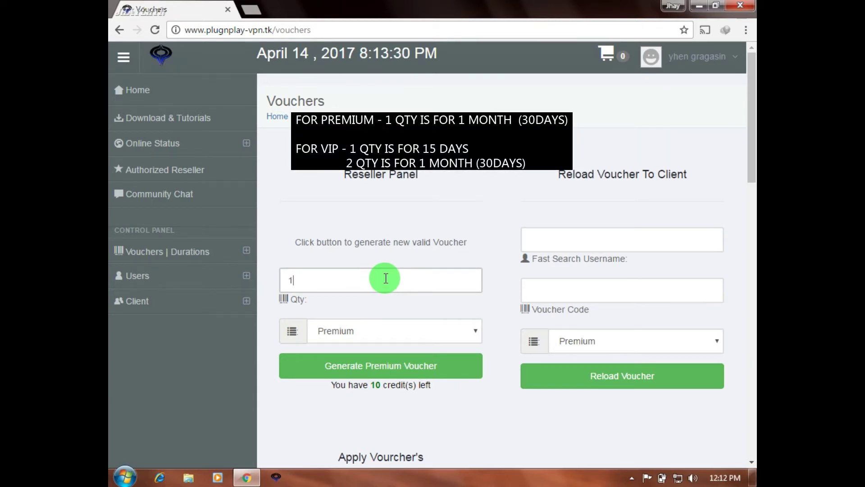
{"action": "type", "text": "2"}
{"action": "left_click", "coordinate": [475, 330]}
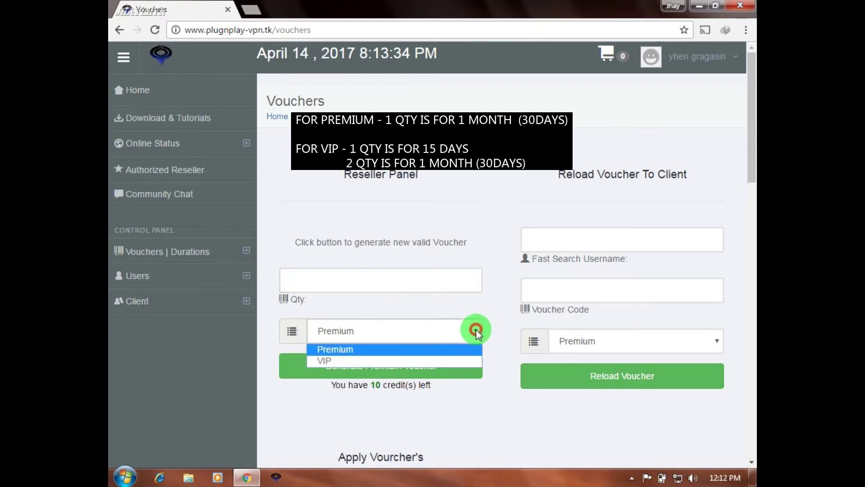
{"action": "left_click", "coordinate": [407, 359]}
Step: Set the voucher quantity to 1 and the voucher type back to Premium
{"action": "left_click", "coordinate": [379, 285]}
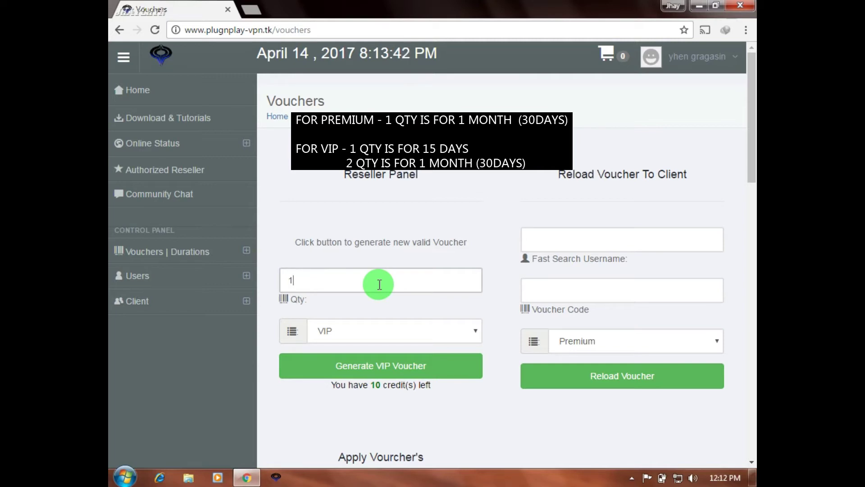
{"action": "type", "text": "2"}
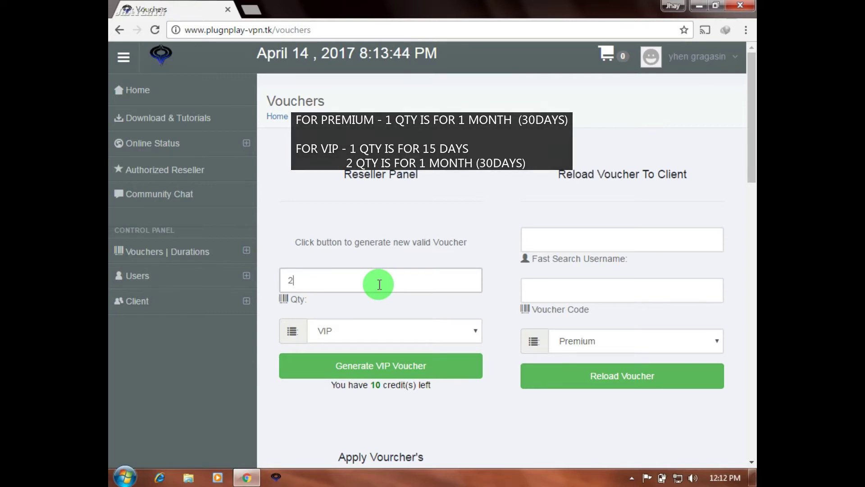
{"action": "key", "text": "BackSpace"}
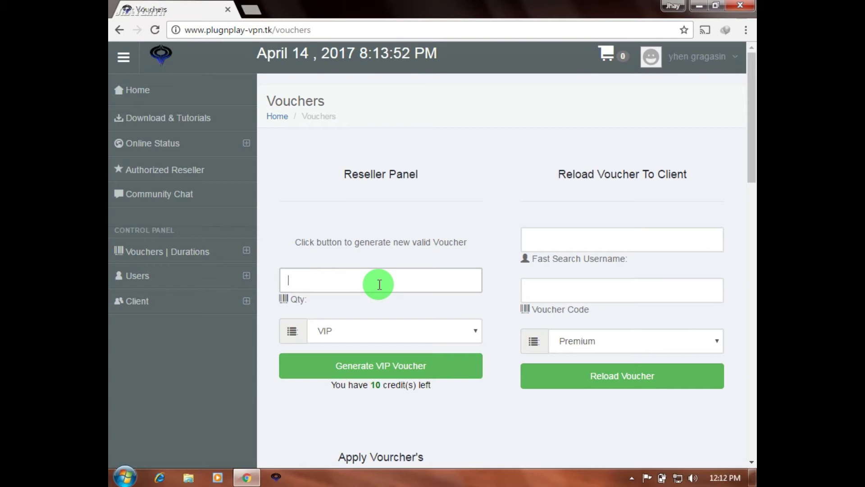
{"action": "type", "text": "6"}
{"action": "left_click", "coordinate": [443, 285]}
{"action": "type", "text": "1"}
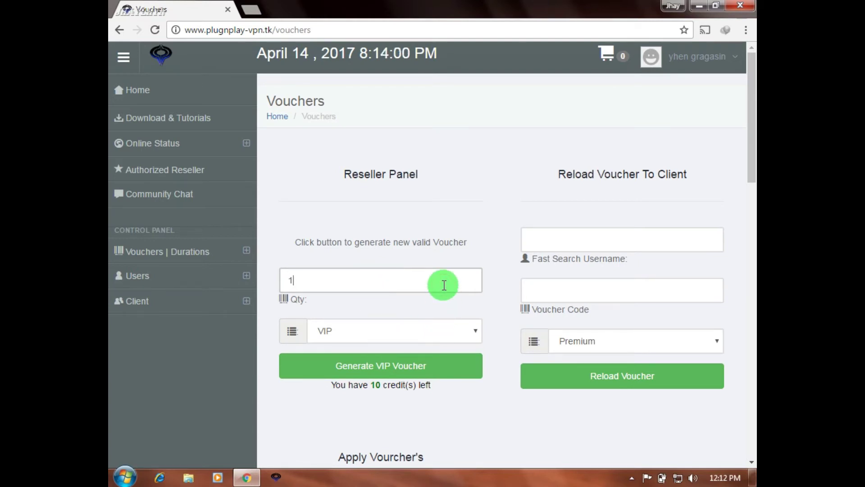
{"action": "left_click", "coordinate": [468, 333]}
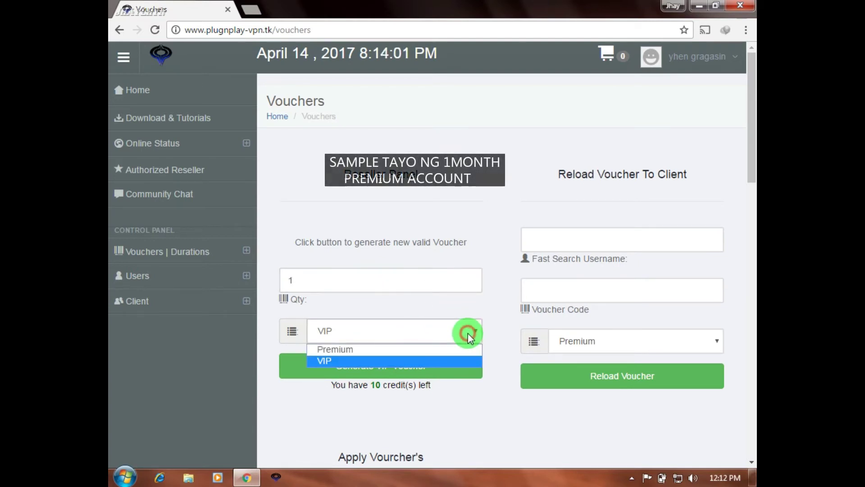
{"action": "left_click", "coordinate": [389, 351]}
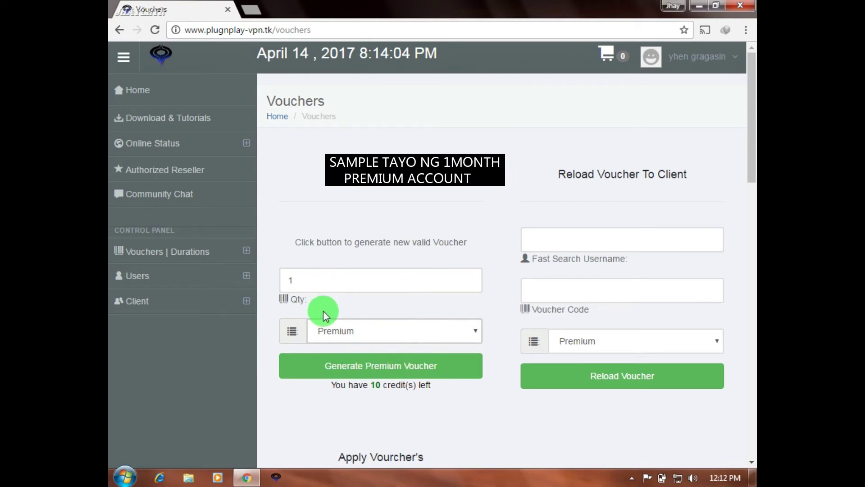
Step: Generate the Premium voucher, confirm with 'Yes, generate it!', and copy the new code
{"action": "left_click", "coordinate": [384, 371]}
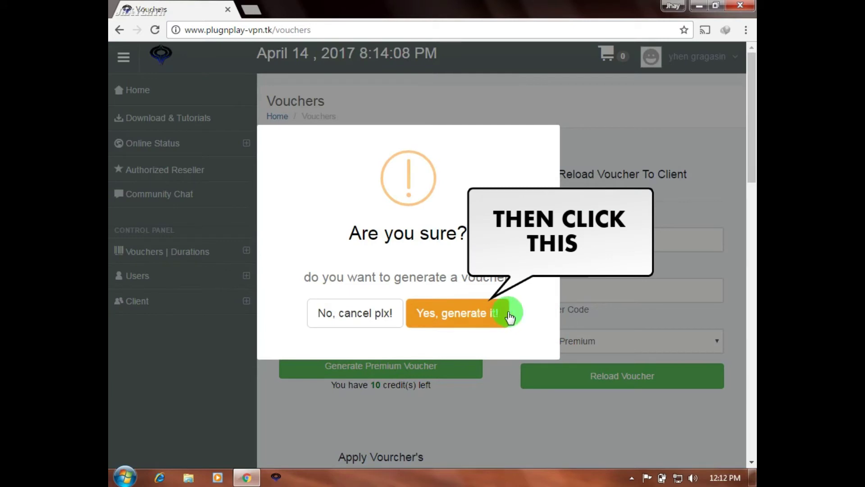
{"action": "left_click", "coordinate": [459, 315]}
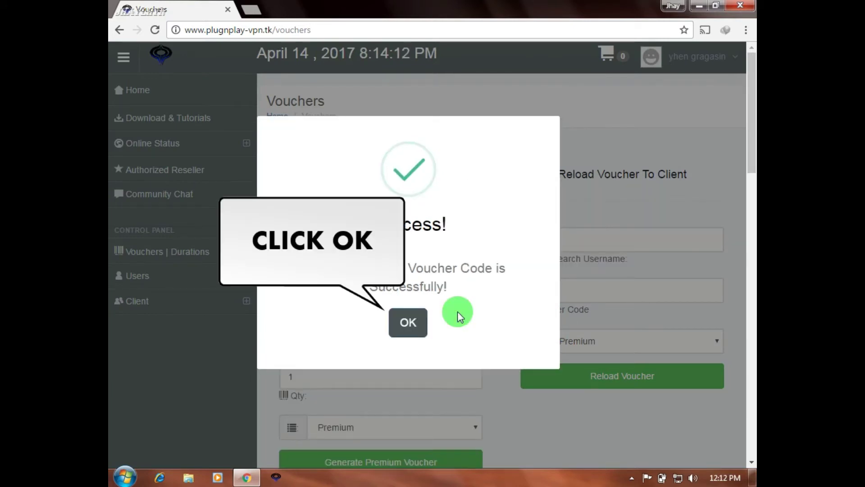
{"action": "left_click", "coordinate": [408, 323]}
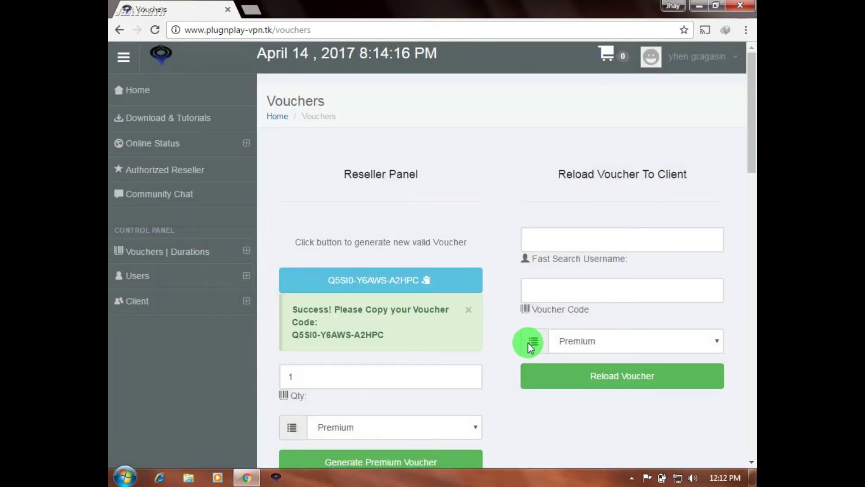
{"action": "left_click", "coordinate": [428, 283]}
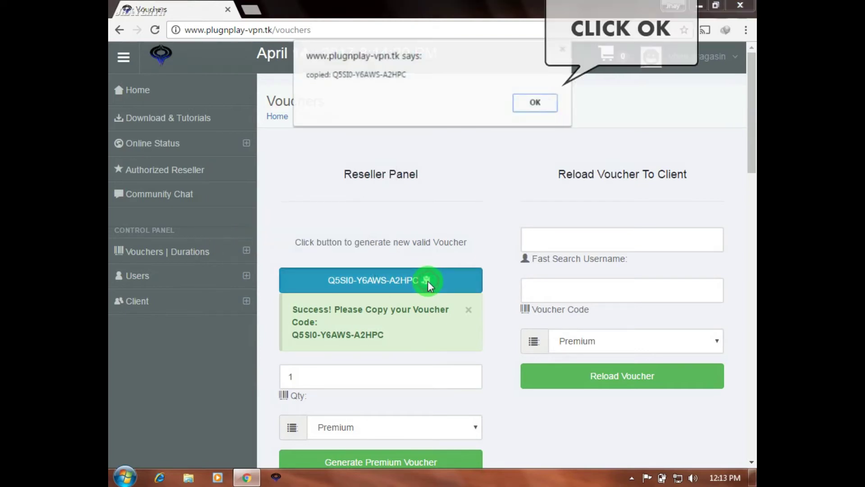
Step: In the reload form, search for the new client's username and select it
{"action": "left_click", "coordinate": [535, 104]}
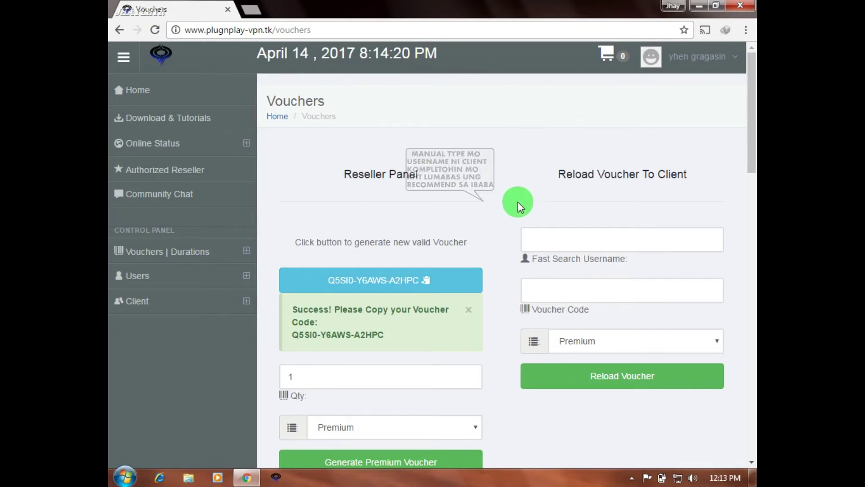
{"action": "left_click", "coordinate": [559, 242]}
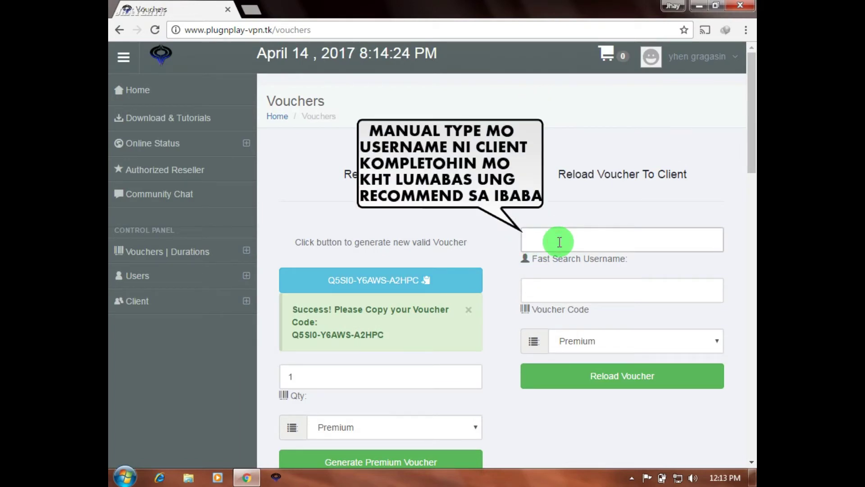
{"action": "type", "text": "juan"}
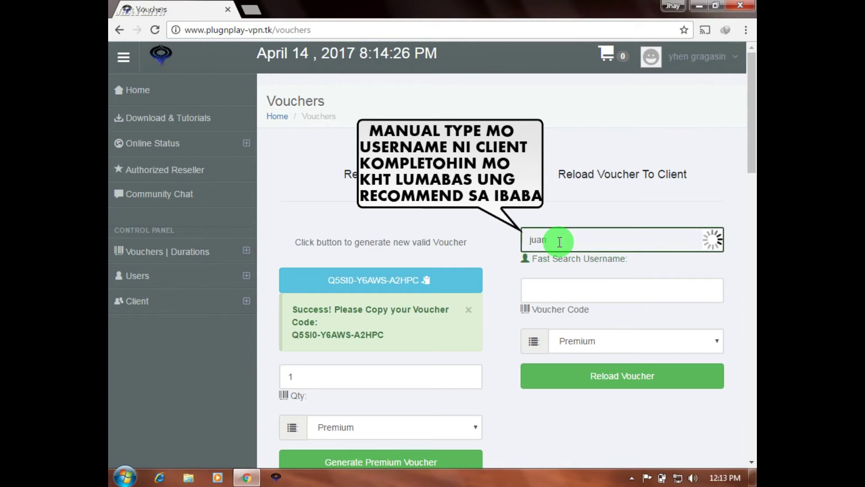
{"action": "type", "text": "_2017"}
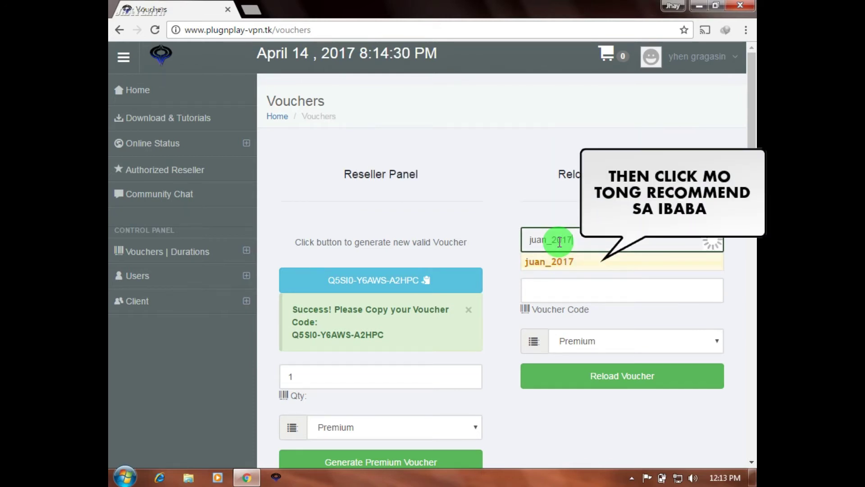
{"action": "left_click", "coordinate": [567, 265]}
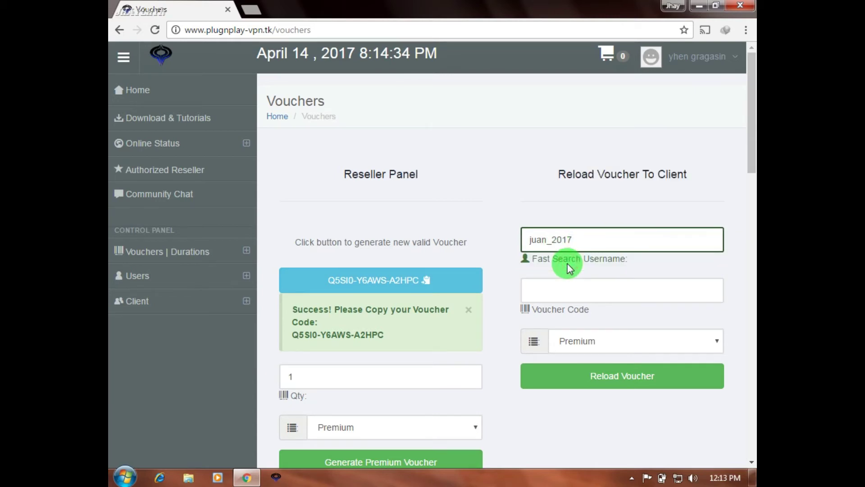
{"action": "scroll", "coordinate": [583, 293], "scroll_direction": "down", "scroll_amount": 1}
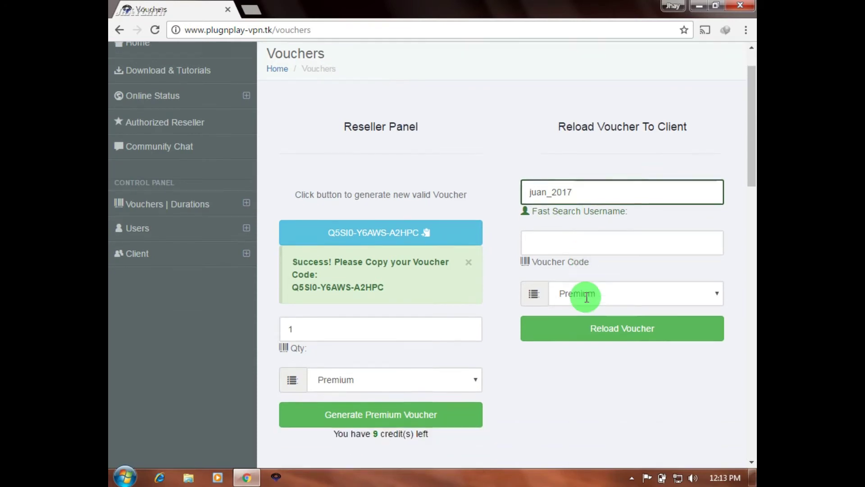
Step: Paste the generated voucher code into Voucher Code and keep the plan as Premium
{"action": "left_click", "coordinate": [571, 229]}
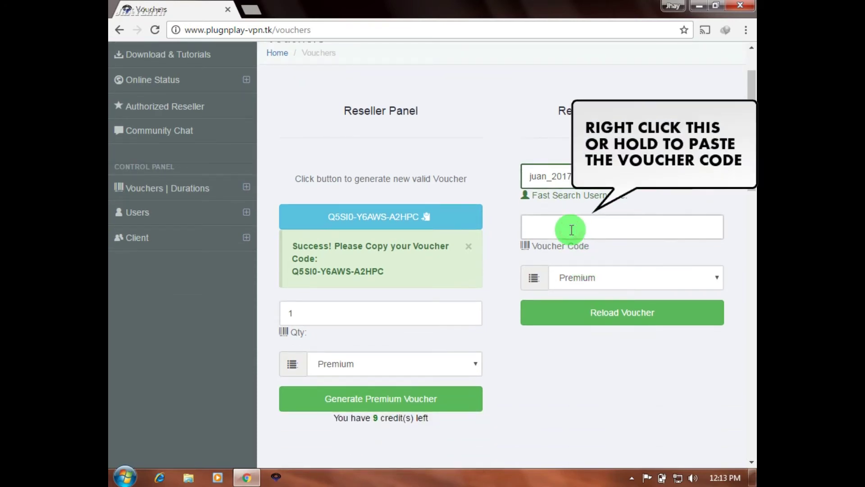
{"action": "right_click", "coordinate": [570, 230]}
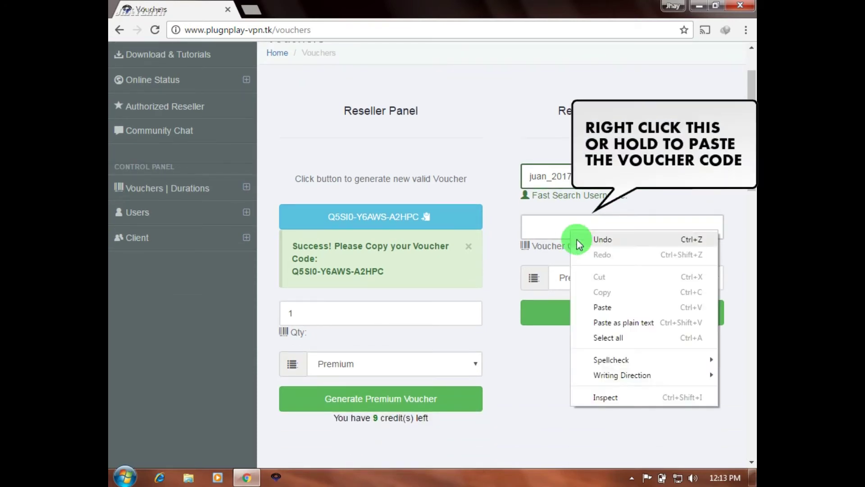
{"action": "left_click", "coordinate": [604, 307]}
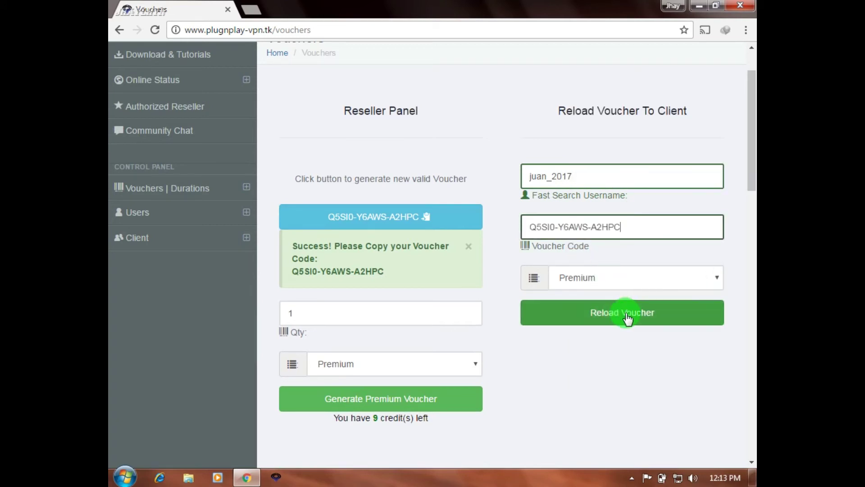
{"action": "left_click", "coordinate": [715, 280]}
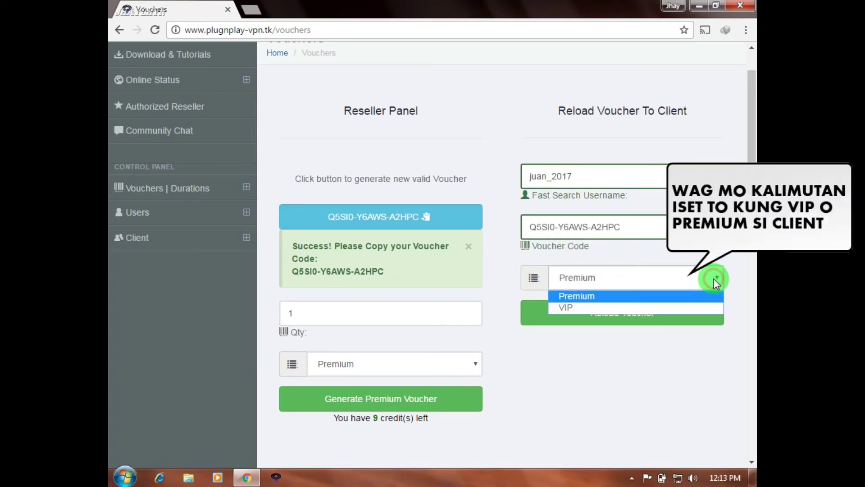
{"action": "left_click", "coordinate": [613, 296]}
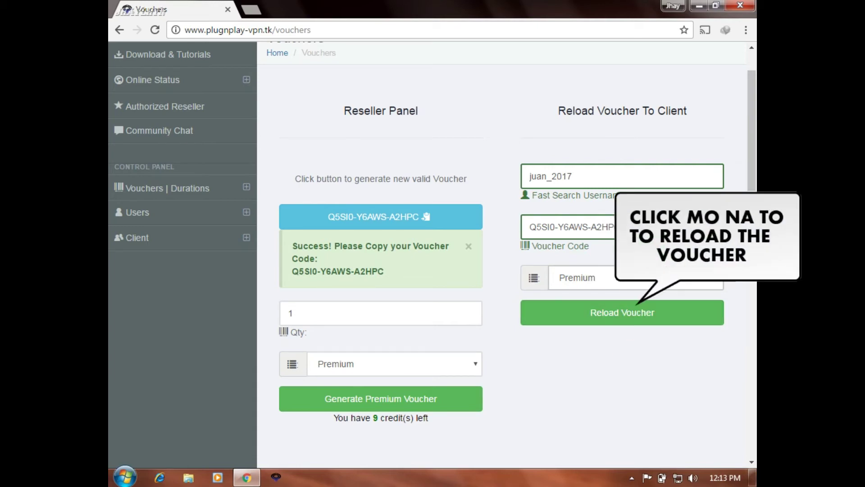
{"action": "left_click", "coordinate": [617, 318]}
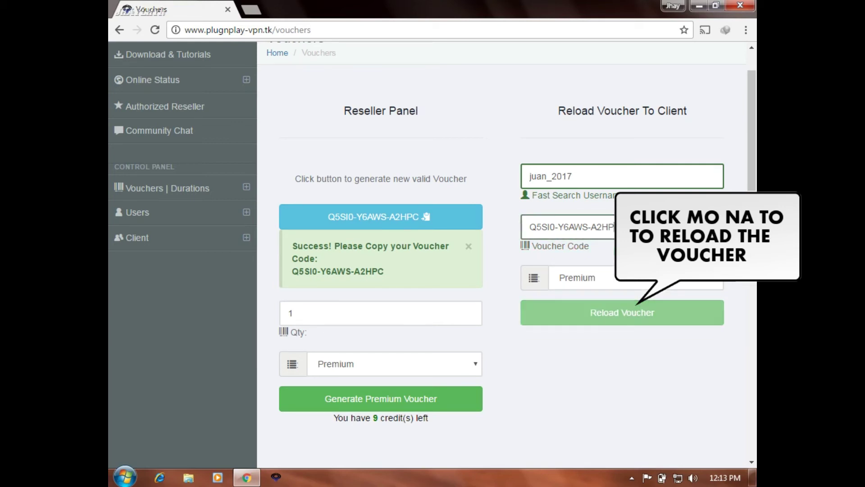
Step: Reload the voucher onto the client, confirm with 'Yes, apply it!', and close the Success dialog
{"action": "left_click", "coordinate": [624, 323]}
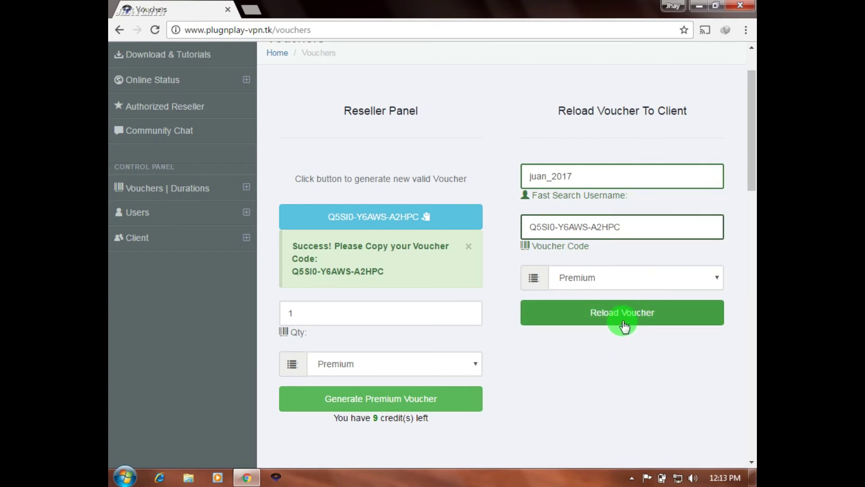
{"action": "left_click", "coordinate": [624, 322]}
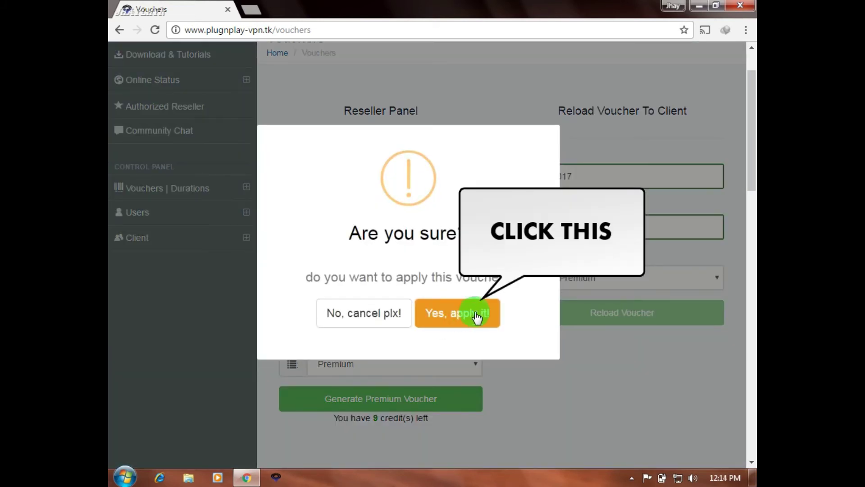
{"action": "left_click", "coordinate": [463, 315]}
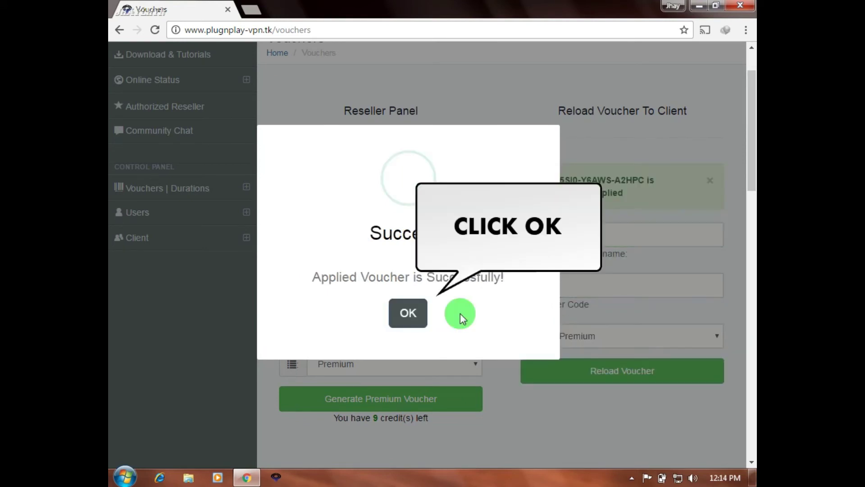
{"action": "left_click", "coordinate": [408, 314]}
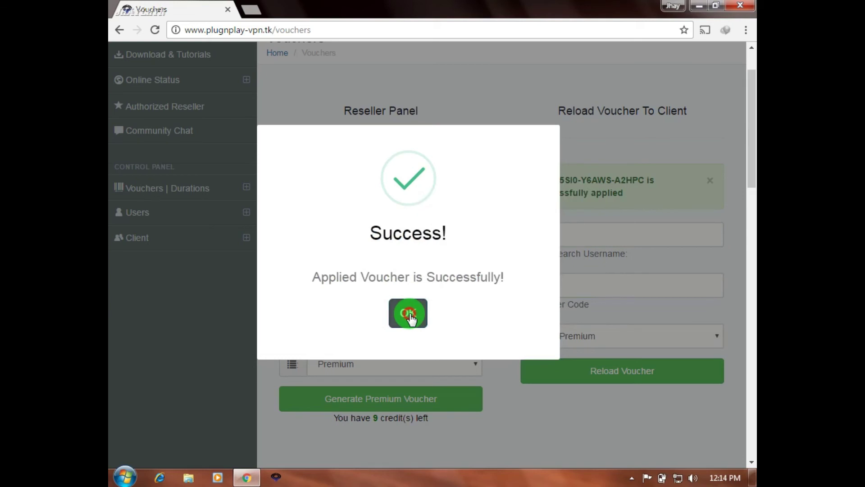
{"action": "left_click", "coordinate": [409, 315]}
{"action": "left_click_drag", "start_coordinate": [632, 198], "coordinate": [531, 181]}
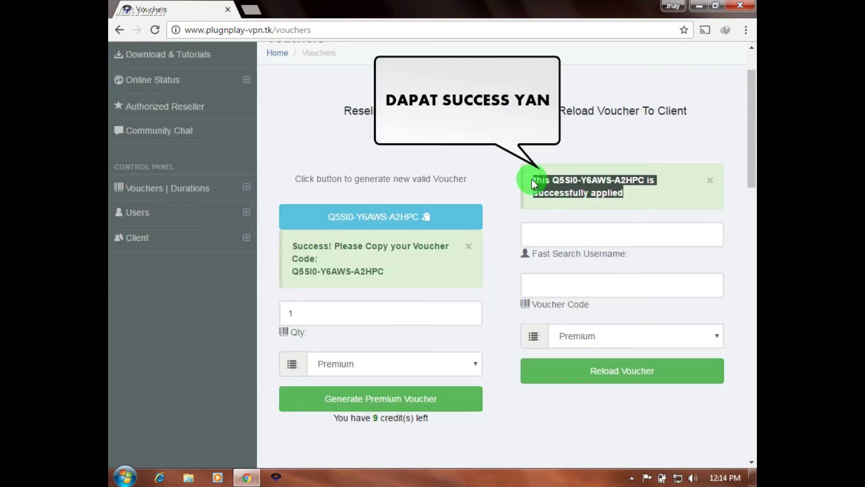
{"action": "left_click", "coordinate": [635, 192]}
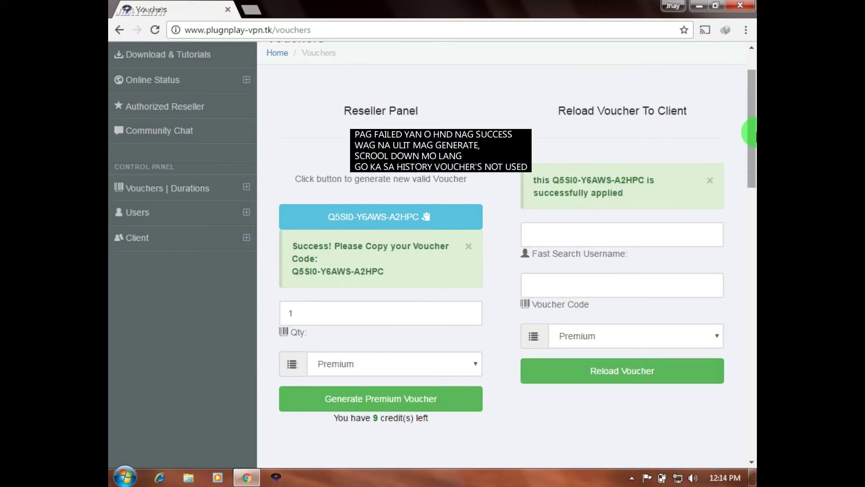
Step: Confirm the applied Premium voucher appears under History Client Voucher's, then dismiss the green success alert
{"action": "left_click_drag", "start_coordinate": [755, 132], "coordinate": [751, 407]}
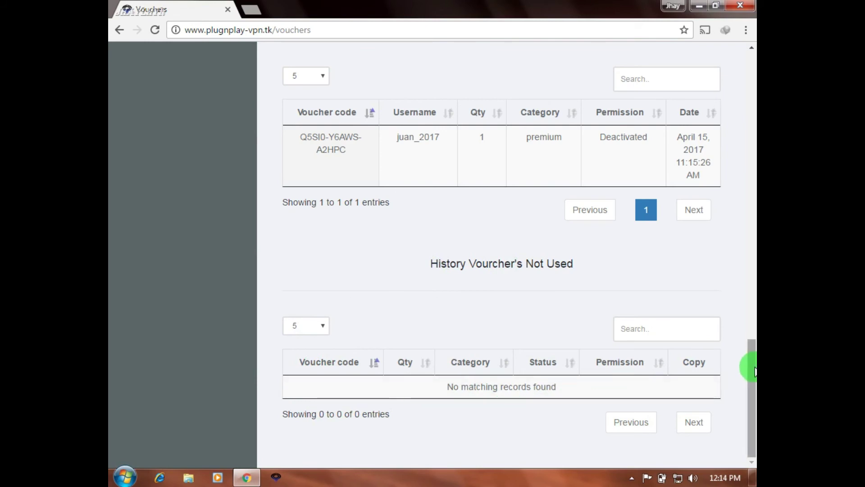
{"action": "left_click_drag", "start_coordinate": [753, 372], "coordinate": [752, 321]}
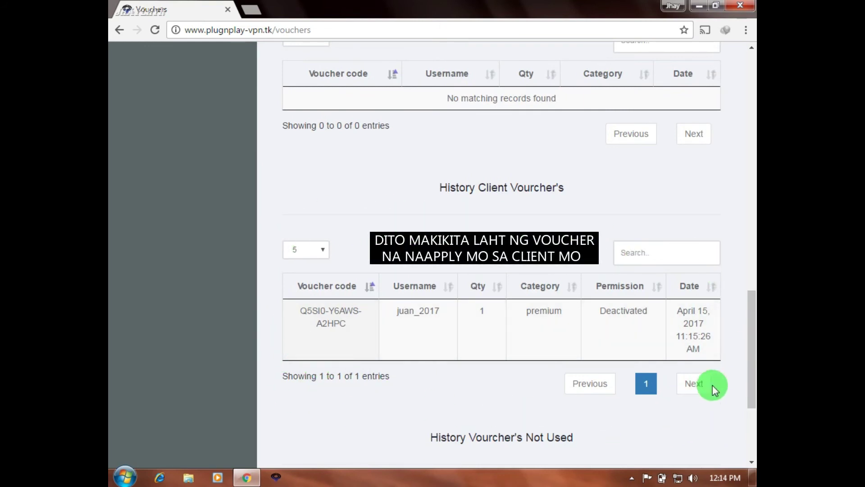
{"action": "left_click_drag", "start_coordinate": [750, 365], "coordinate": [752, 308]}
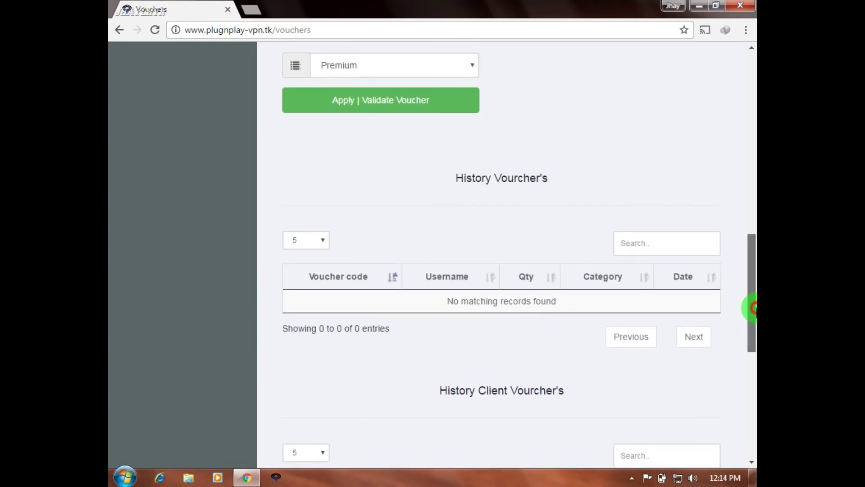
{"action": "left_click_drag", "start_coordinate": [752, 307], "coordinate": [747, 142]}
{"action": "left_click", "coordinate": [710, 183]}
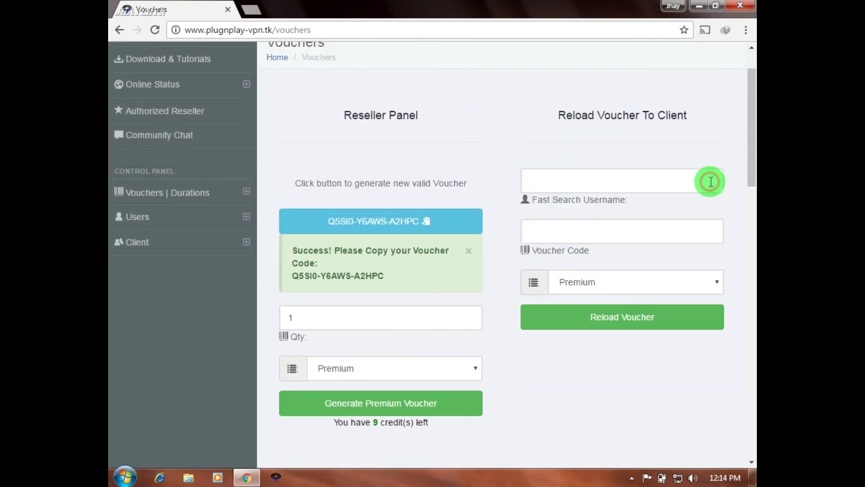
Step: Open the Client List, verify the client shows 30 days of Premium, and view their Account Info
{"action": "left_click", "coordinate": [470, 250]}
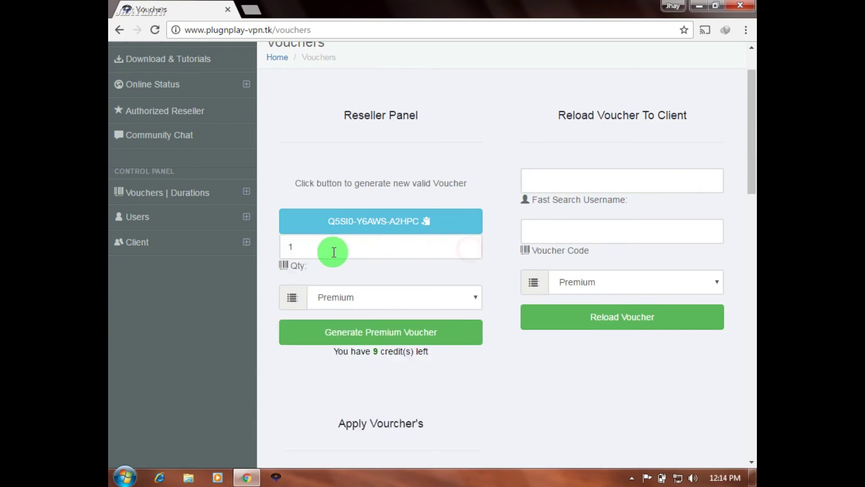
{"action": "left_click", "coordinate": [212, 248]}
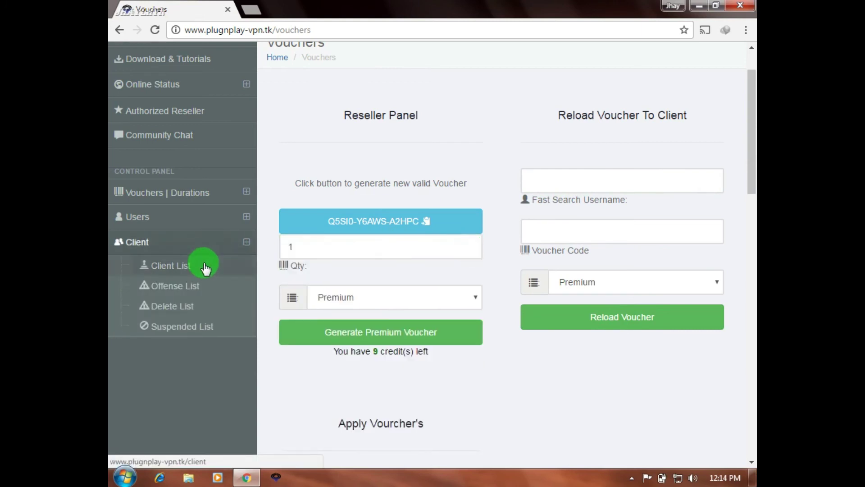
{"action": "left_click", "coordinate": [204, 263]}
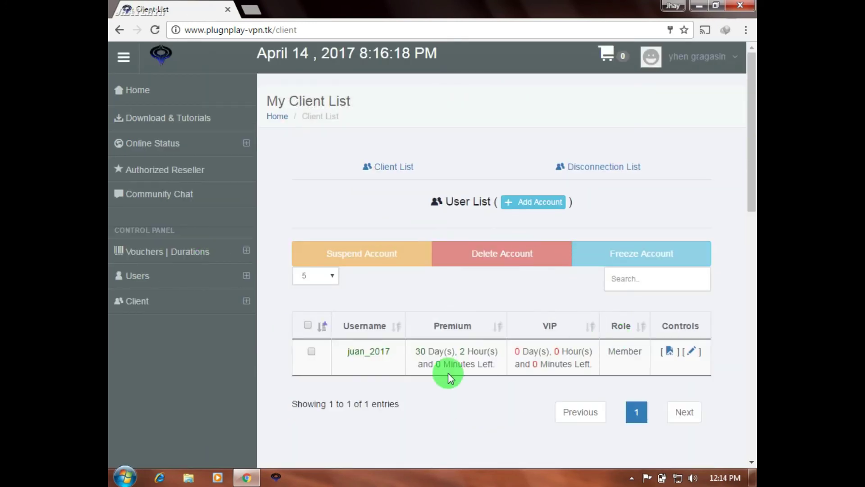
{"action": "left_click_drag", "start_coordinate": [408, 351], "coordinate": [500, 365]}
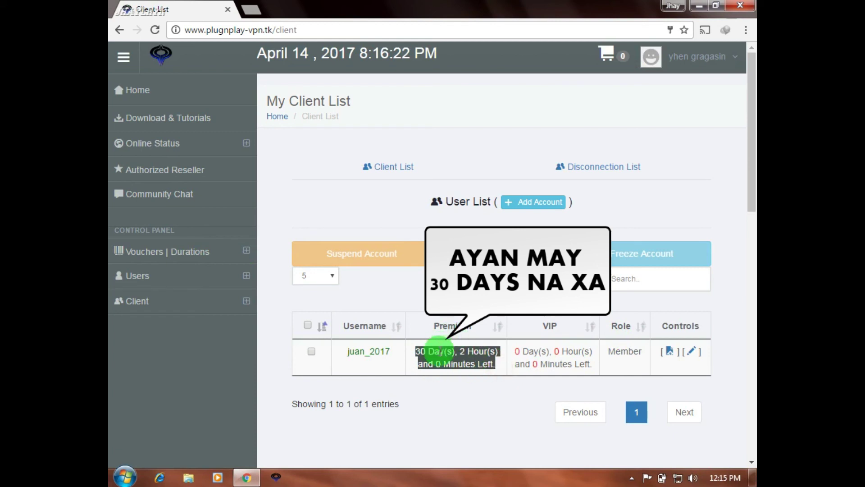
{"action": "left_click", "coordinate": [413, 362]}
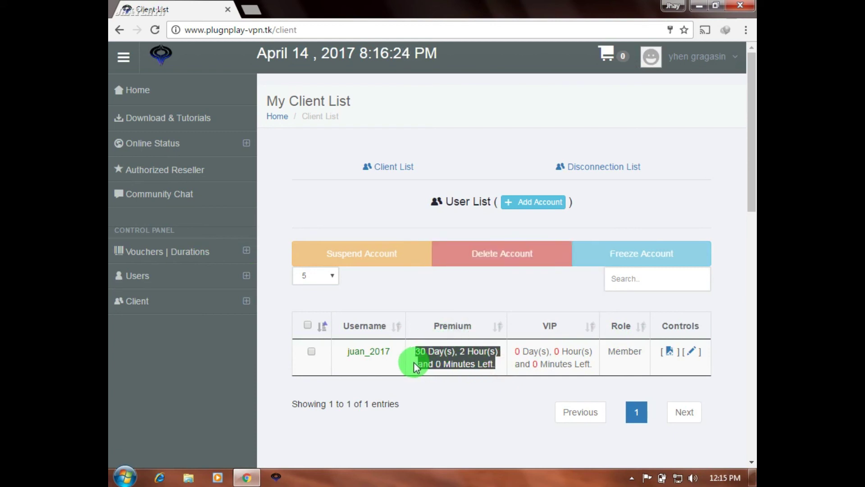
{"action": "left_click", "coordinate": [670, 352]}
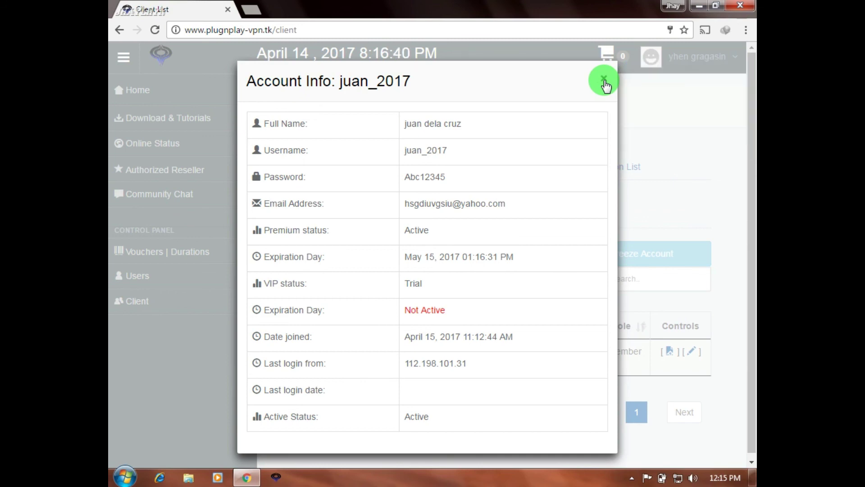
Step: Open the client's edit form and check the Role Management options, leaving Free User selected
{"action": "left_click", "coordinate": [604, 81]}
{"action": "left_click", "coordinate": [695, 352]}
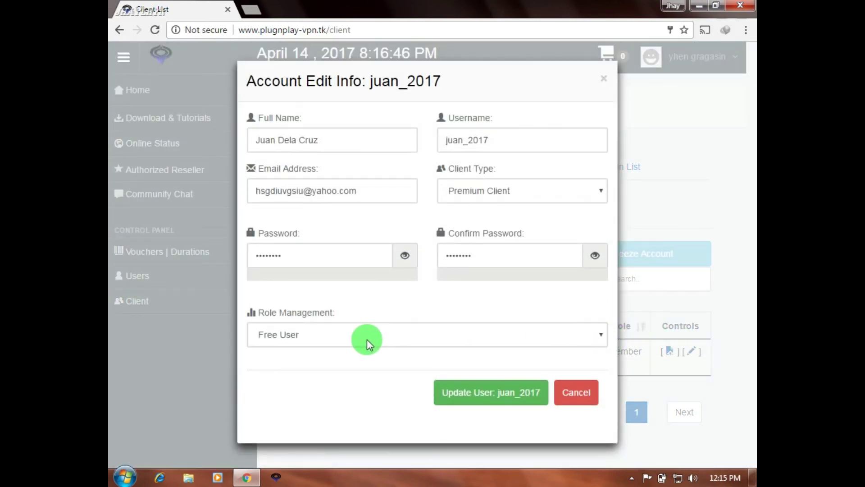
{"action": "left_click", "coordinate": [600, 333]}
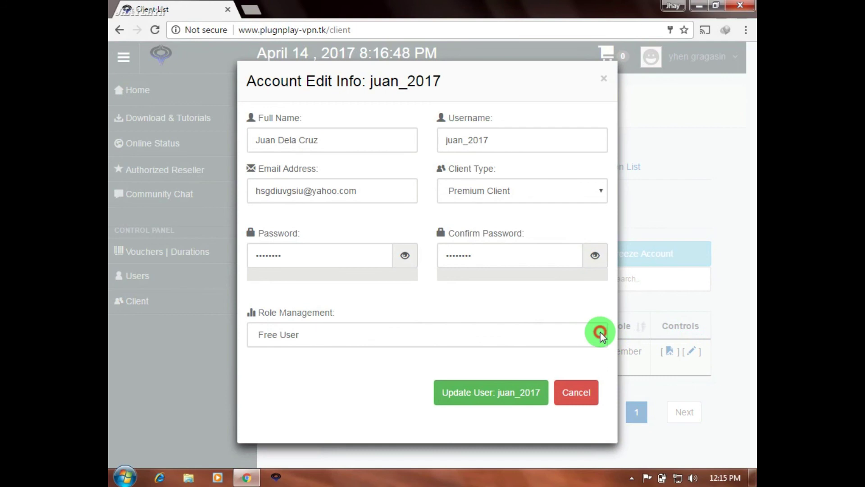
{"action": "left_click", "coordinate": [600, 332]}
Step: Toggle the confirm-password visibility, then close the edit form without saving and return to the list
{"action": "left_click", "coordinate": [595, 256]}
{"action": "left_click", "coordinate": [595, 256]}
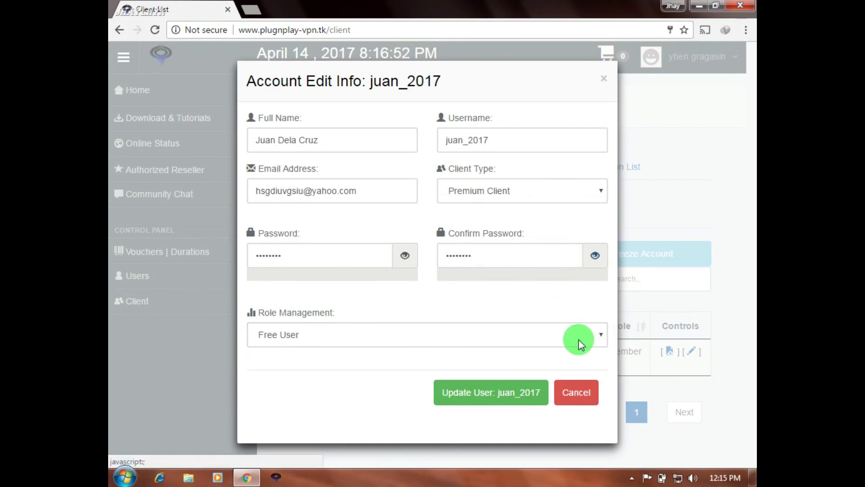
{"action": "left_click", "coordinate": [605, 79]}
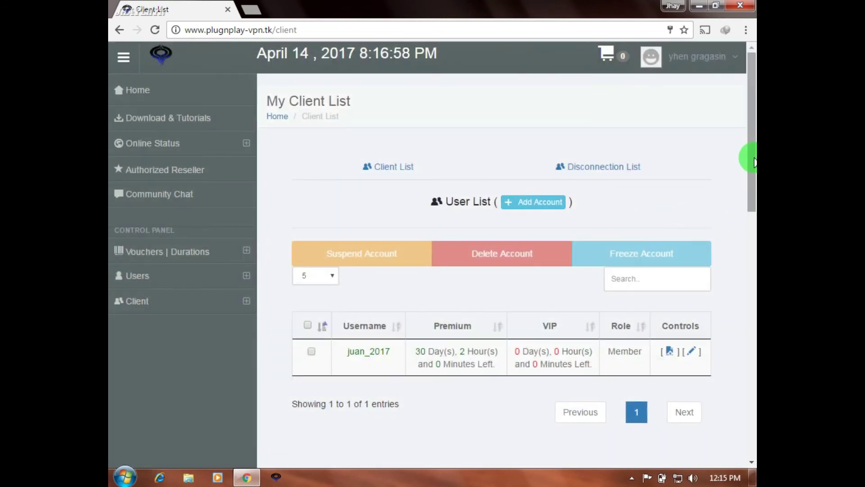
{"action": "left_click_drag", "start_coordinate": [753, 159], "coordinate": [753, 192]}
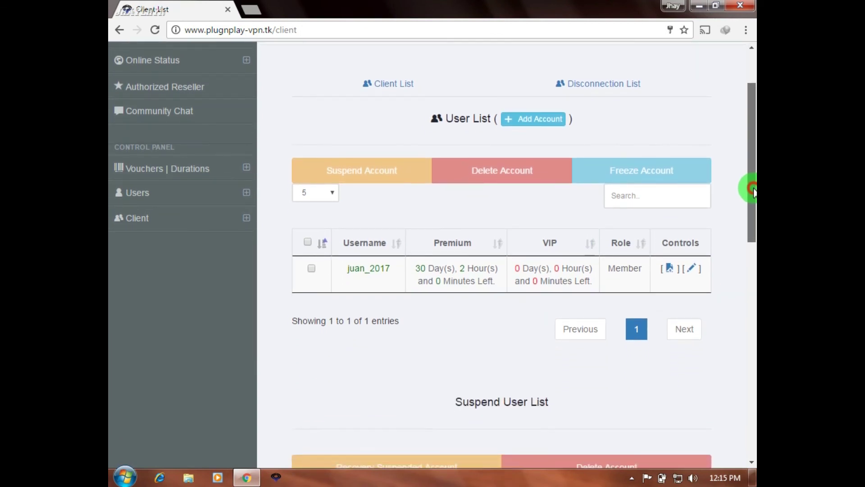